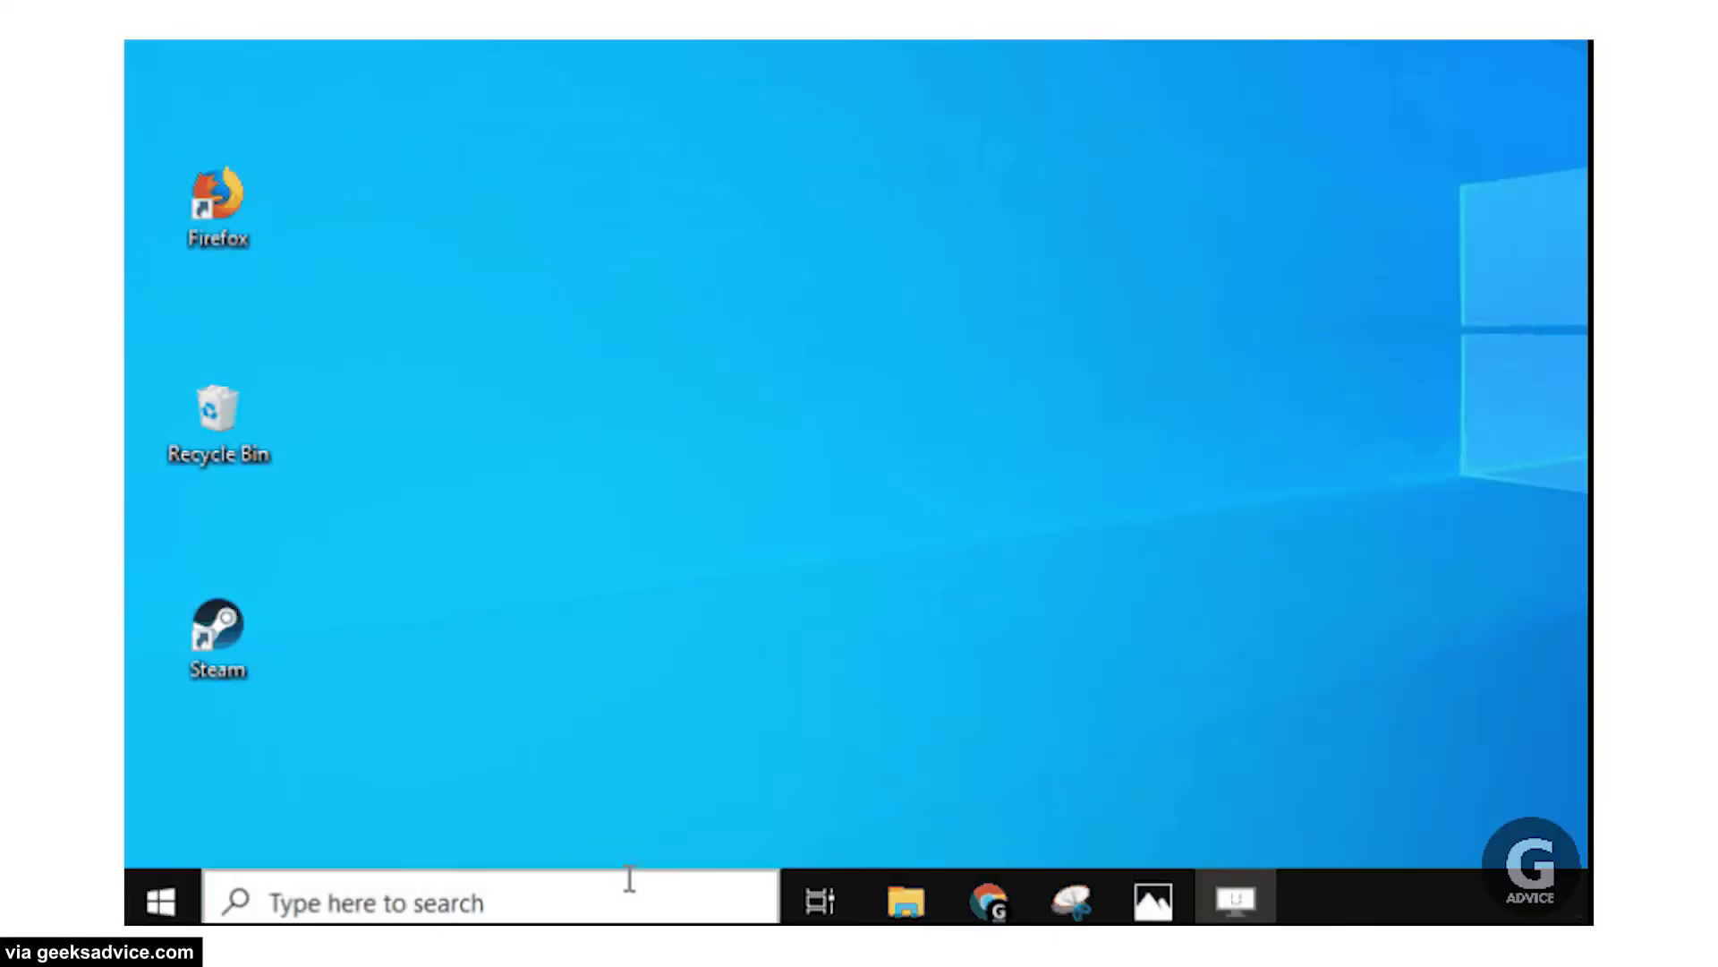
Step: Run ipconfig /flushdns in an administrator Command Prompt to clear the DNS resolver cache
click(630, 890)
text(command p)
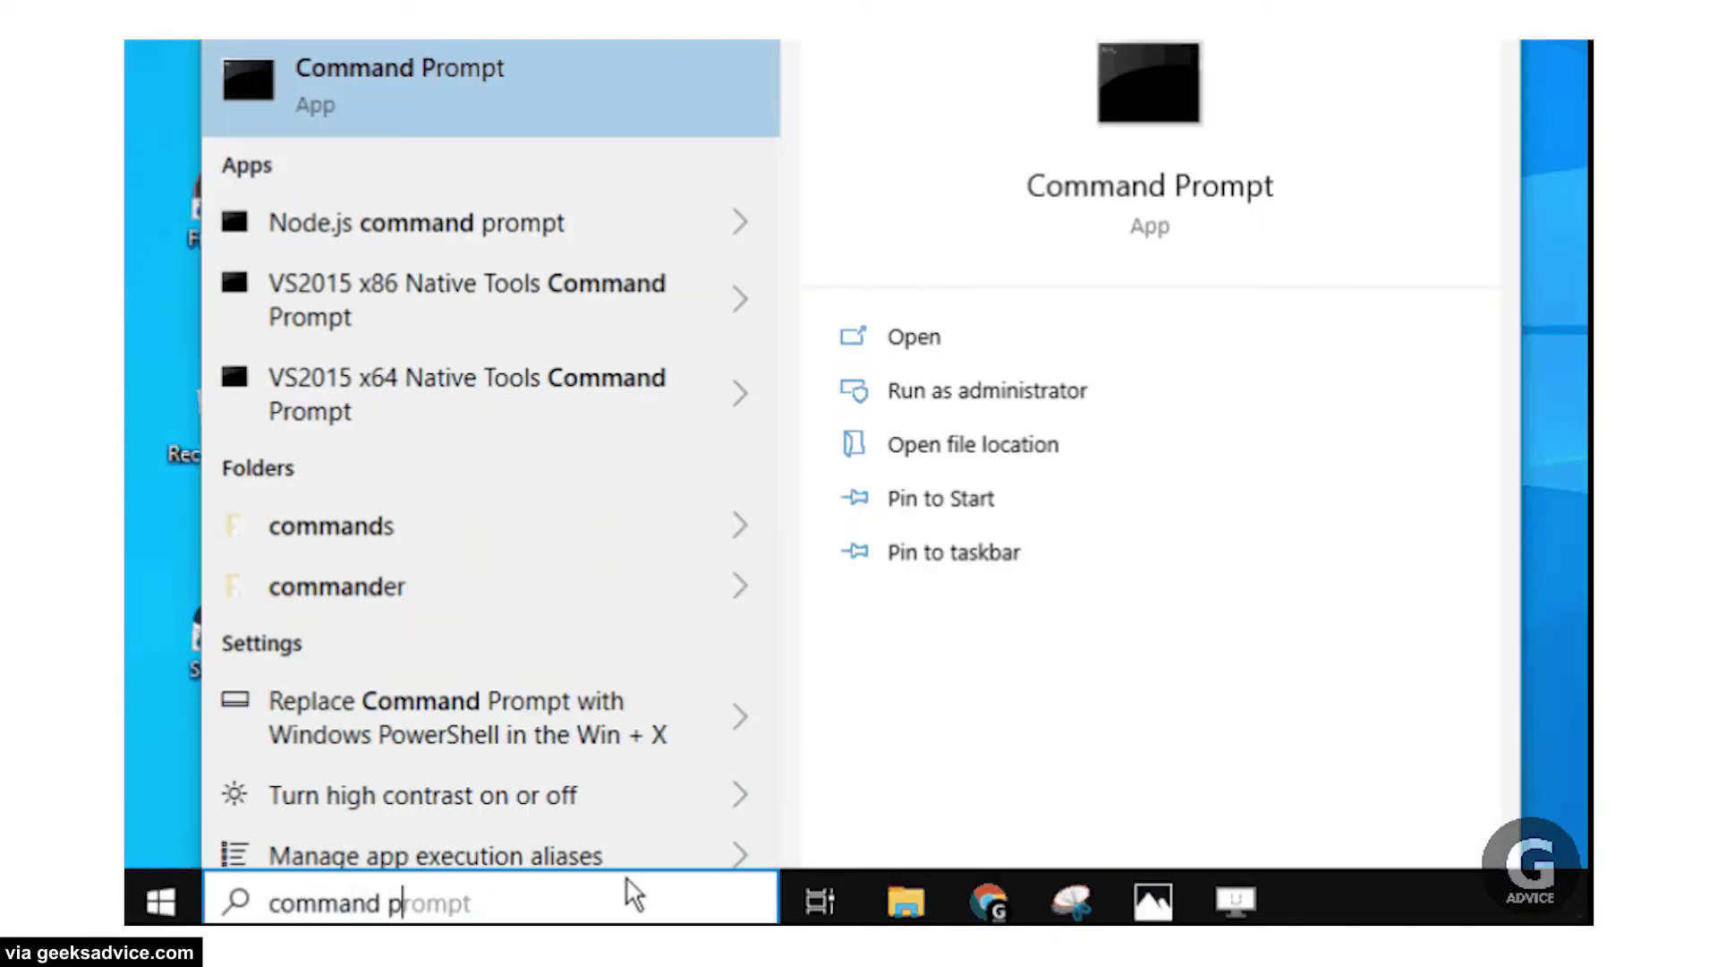
text(rompt)
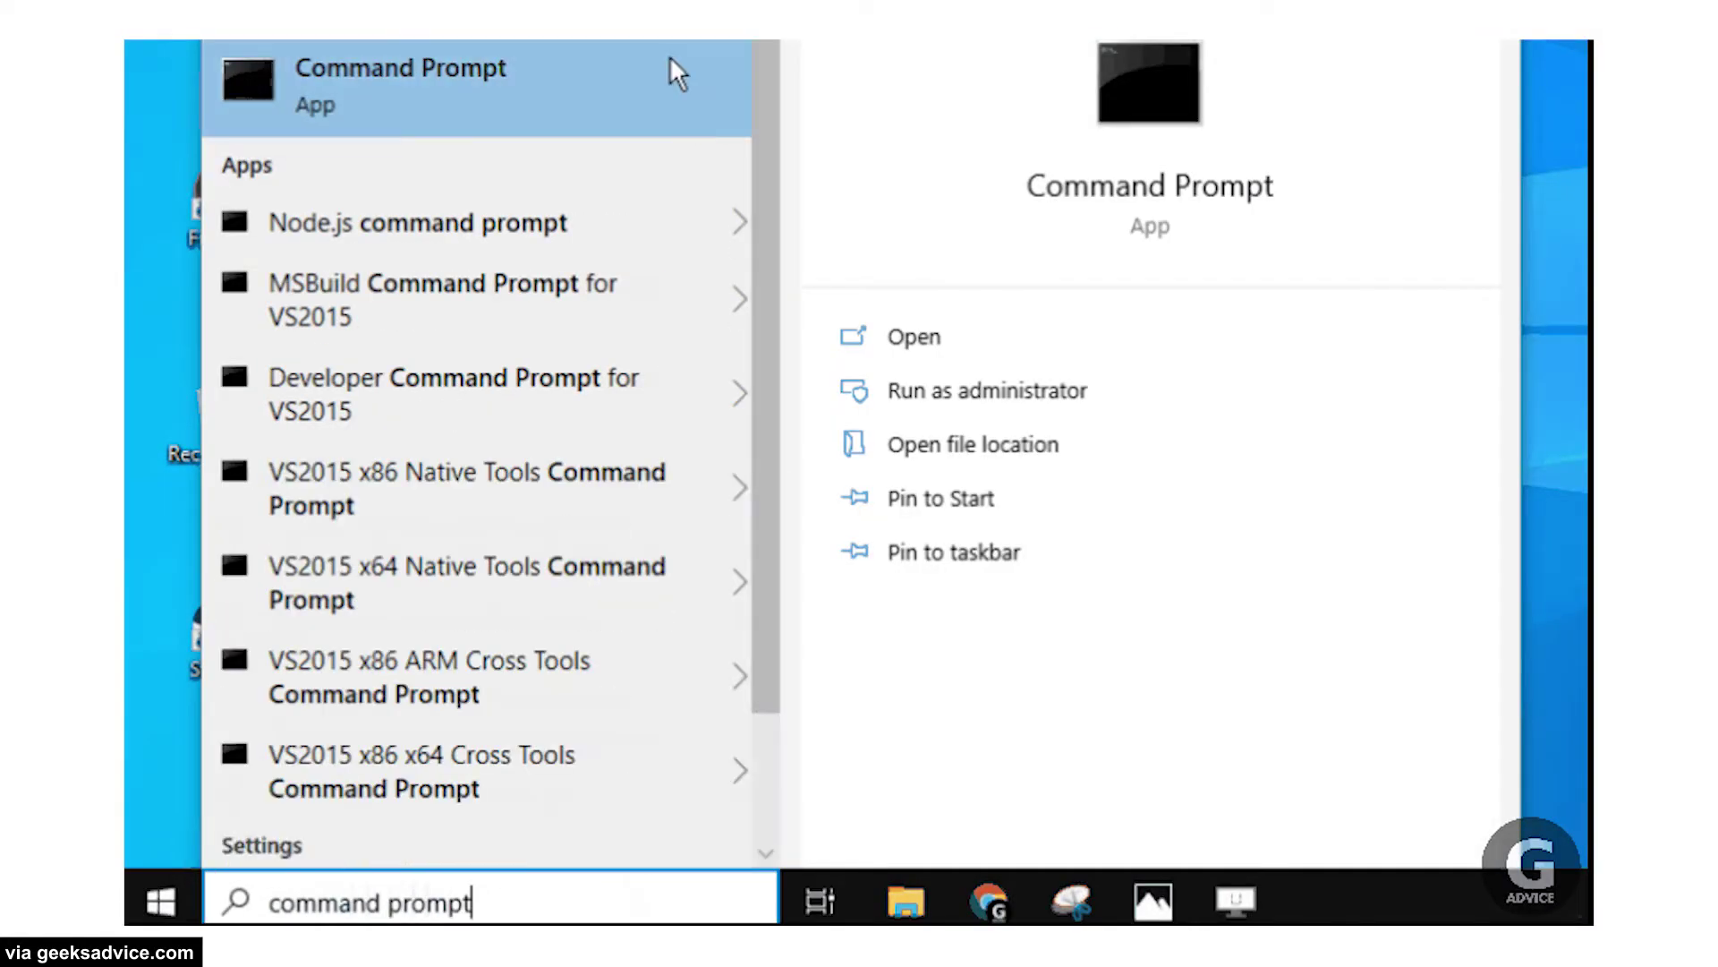
right_click(587, 93)
click(625, 125)
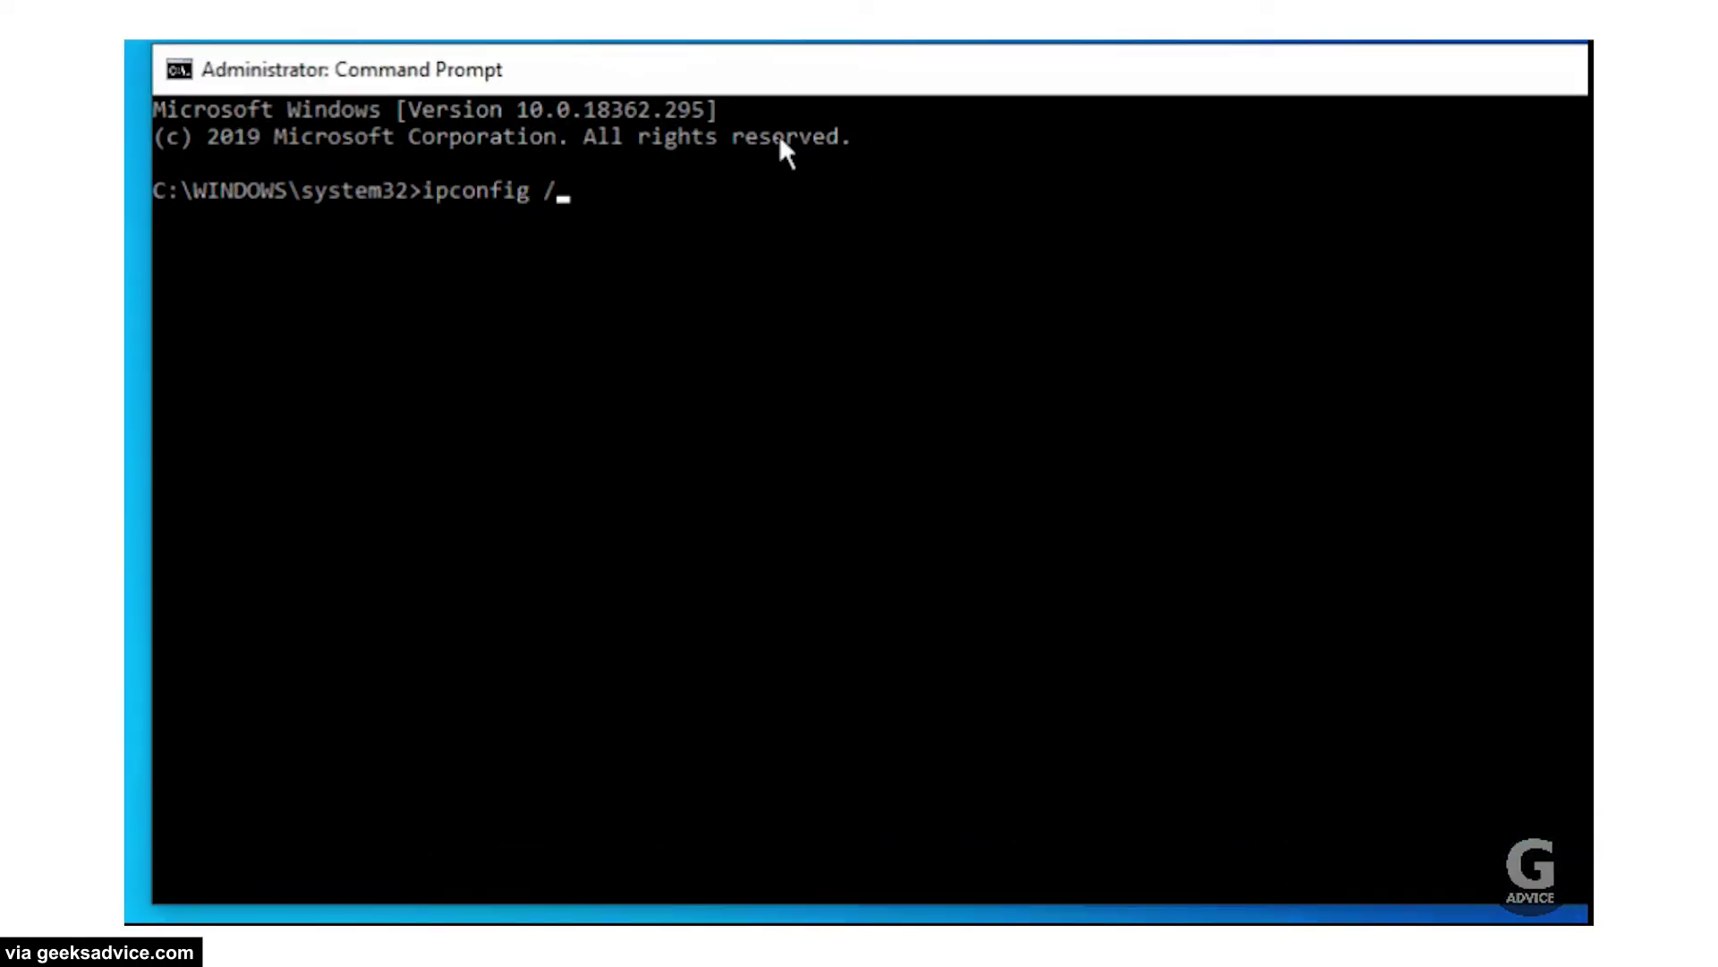
text(ns)
key(Return)
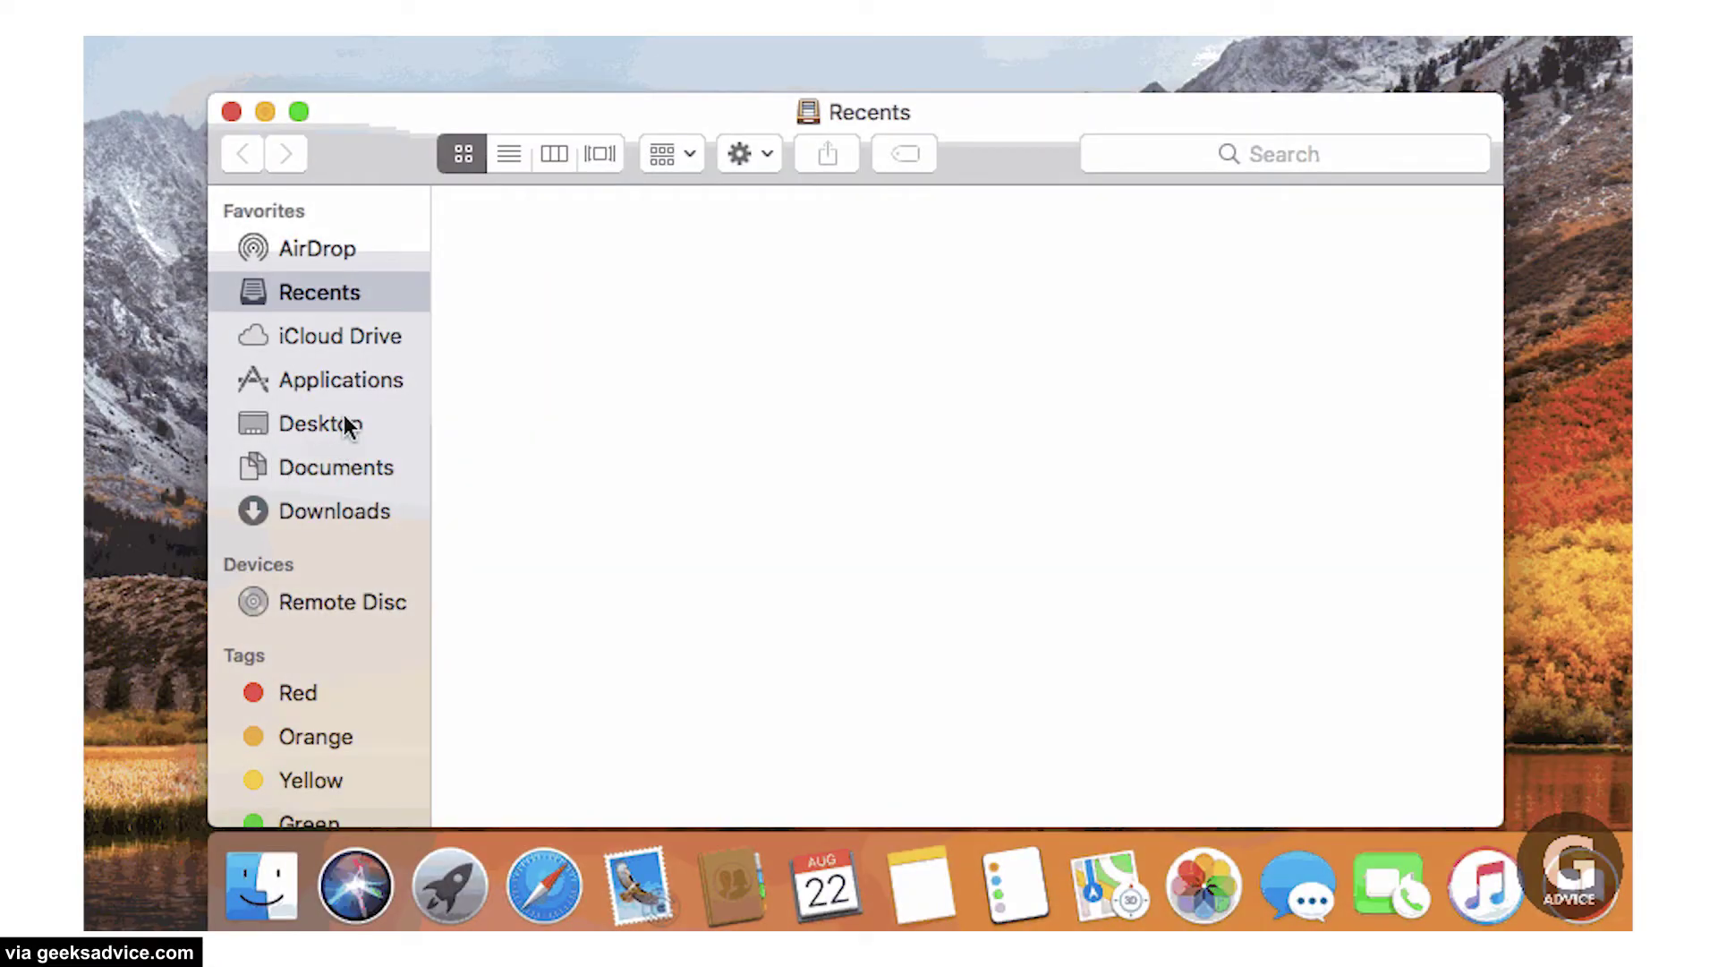
Step: Launch Terminal from Applications > Utilities and run sudo killall -HUP mDNSResponder
click(369, 379)
scroll(724, 580, down, 5)
double_click(1079, 716)
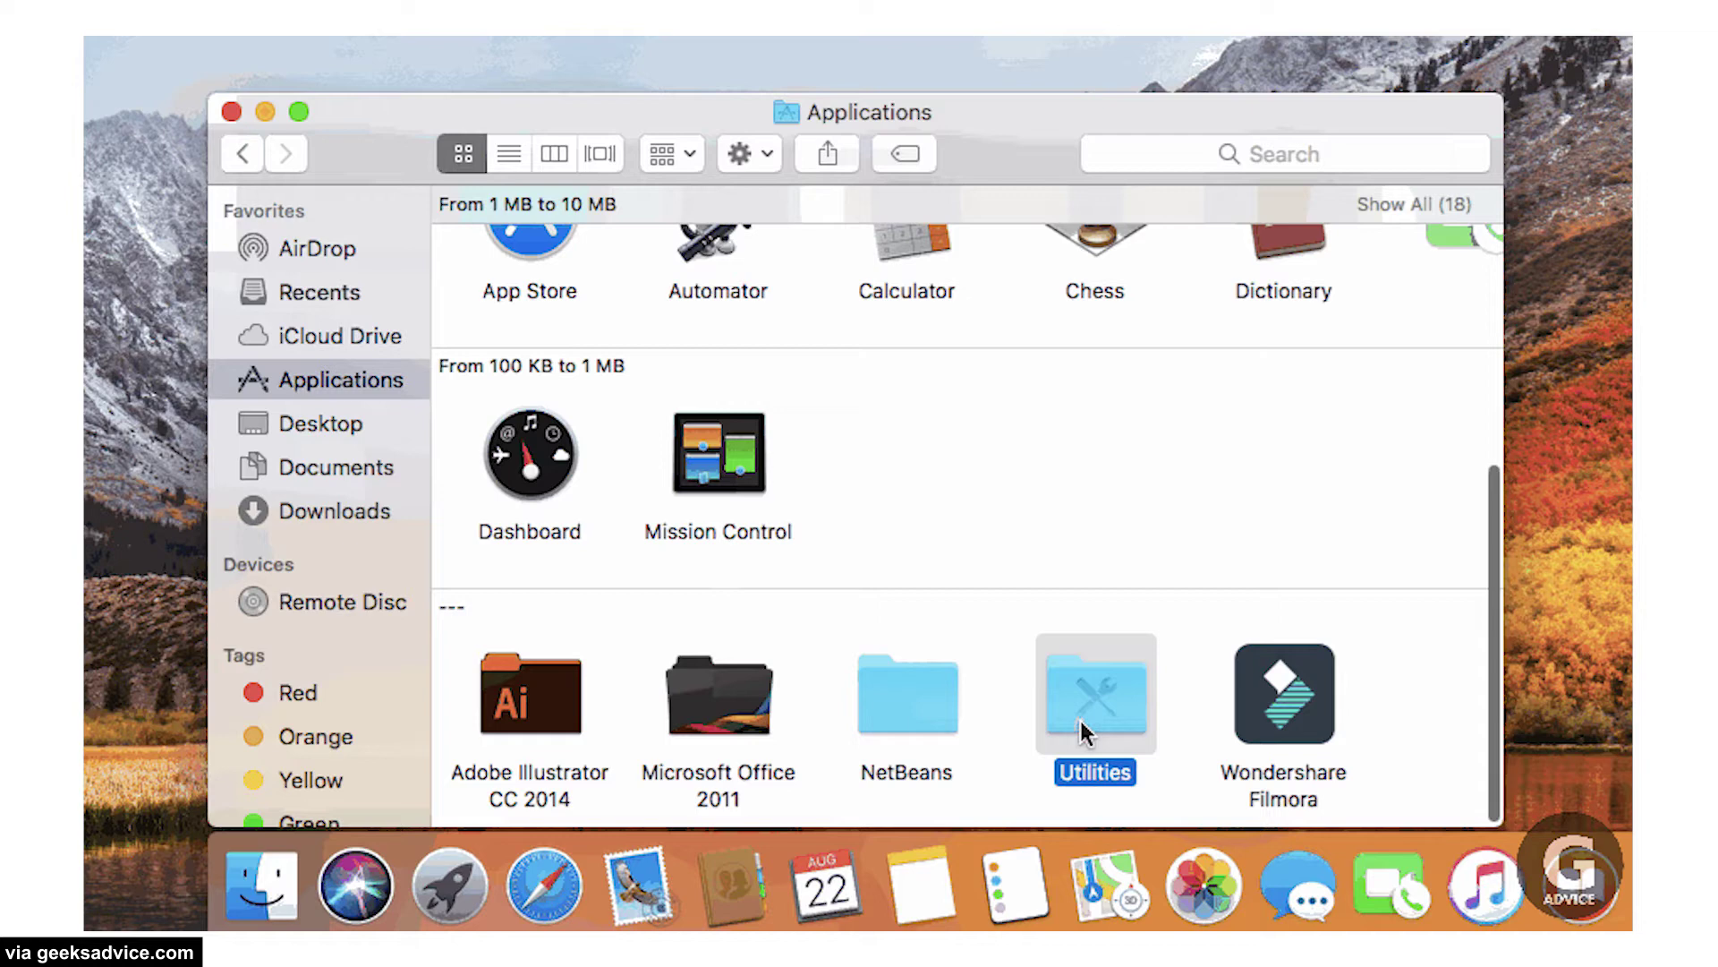
double_click(1367, 528)
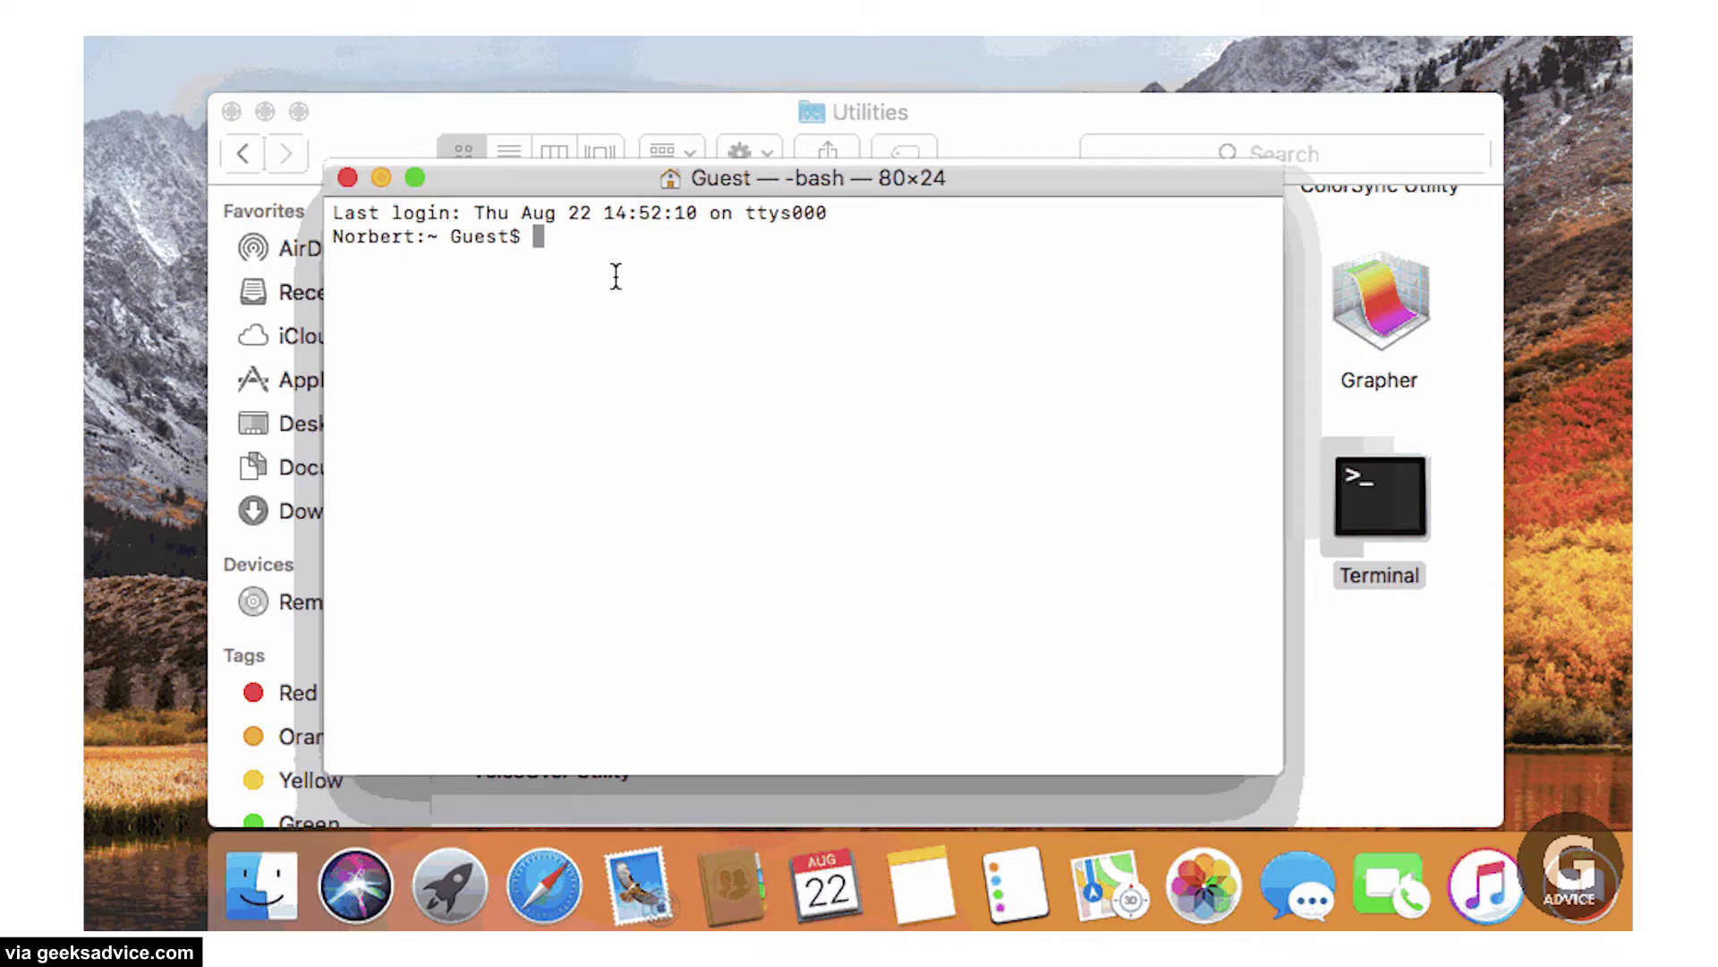
text(sudo killall)
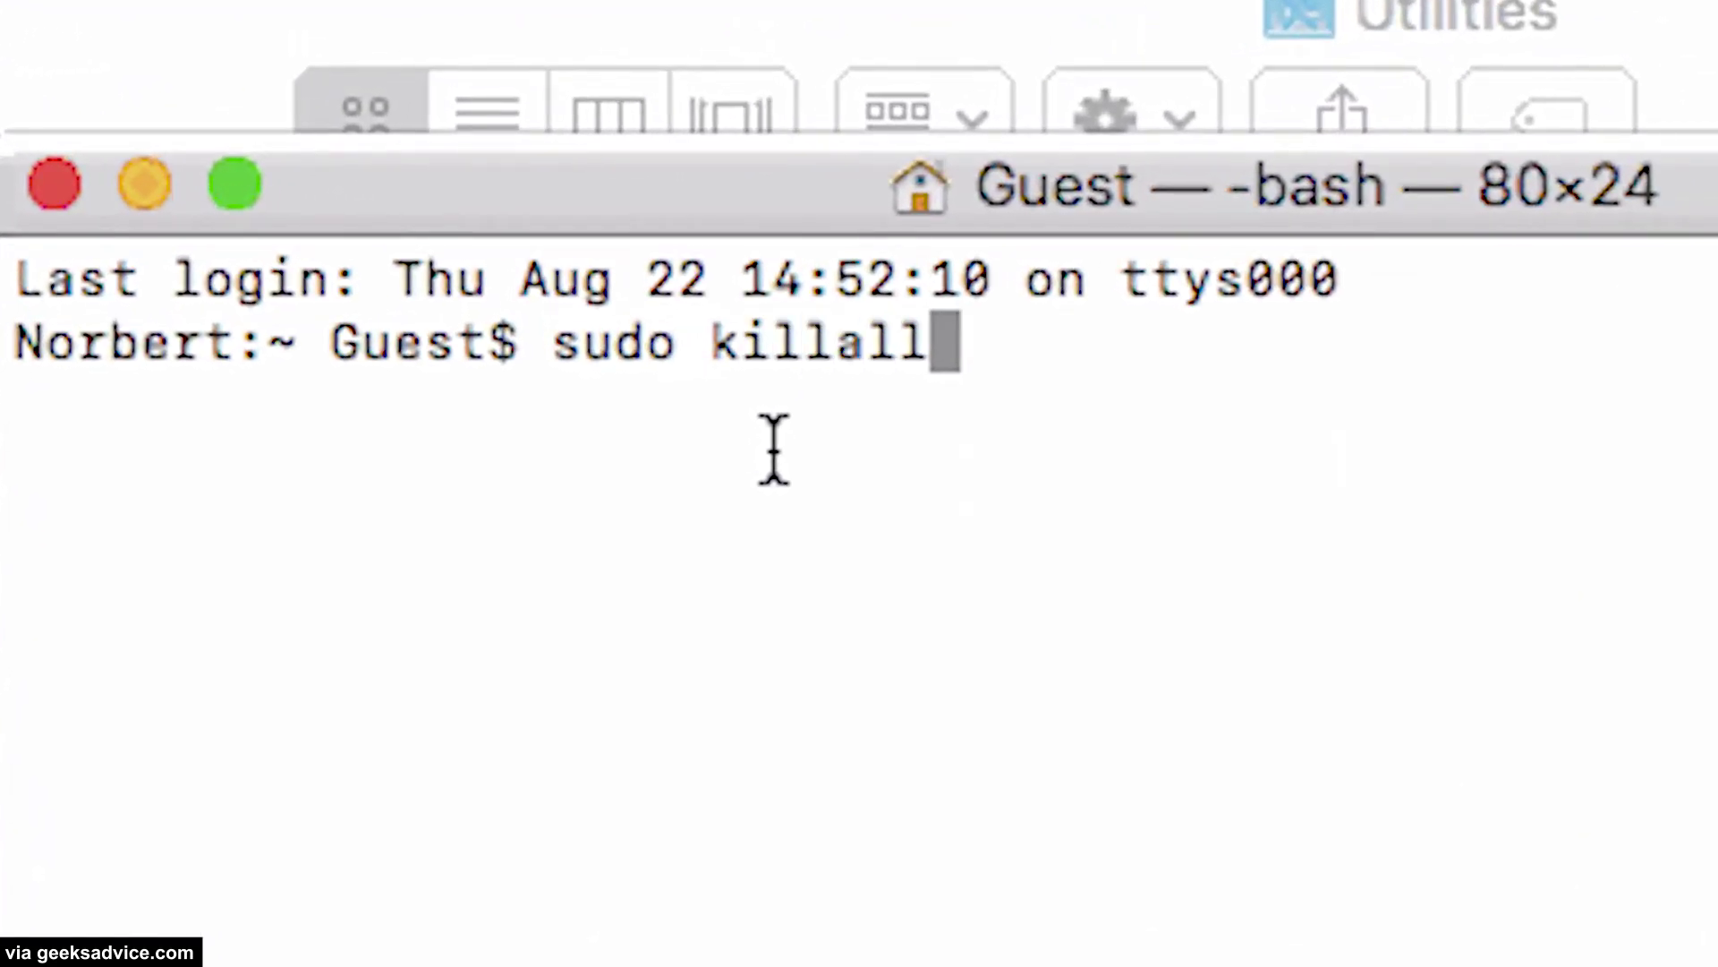
text( -HUP mDNSRes)
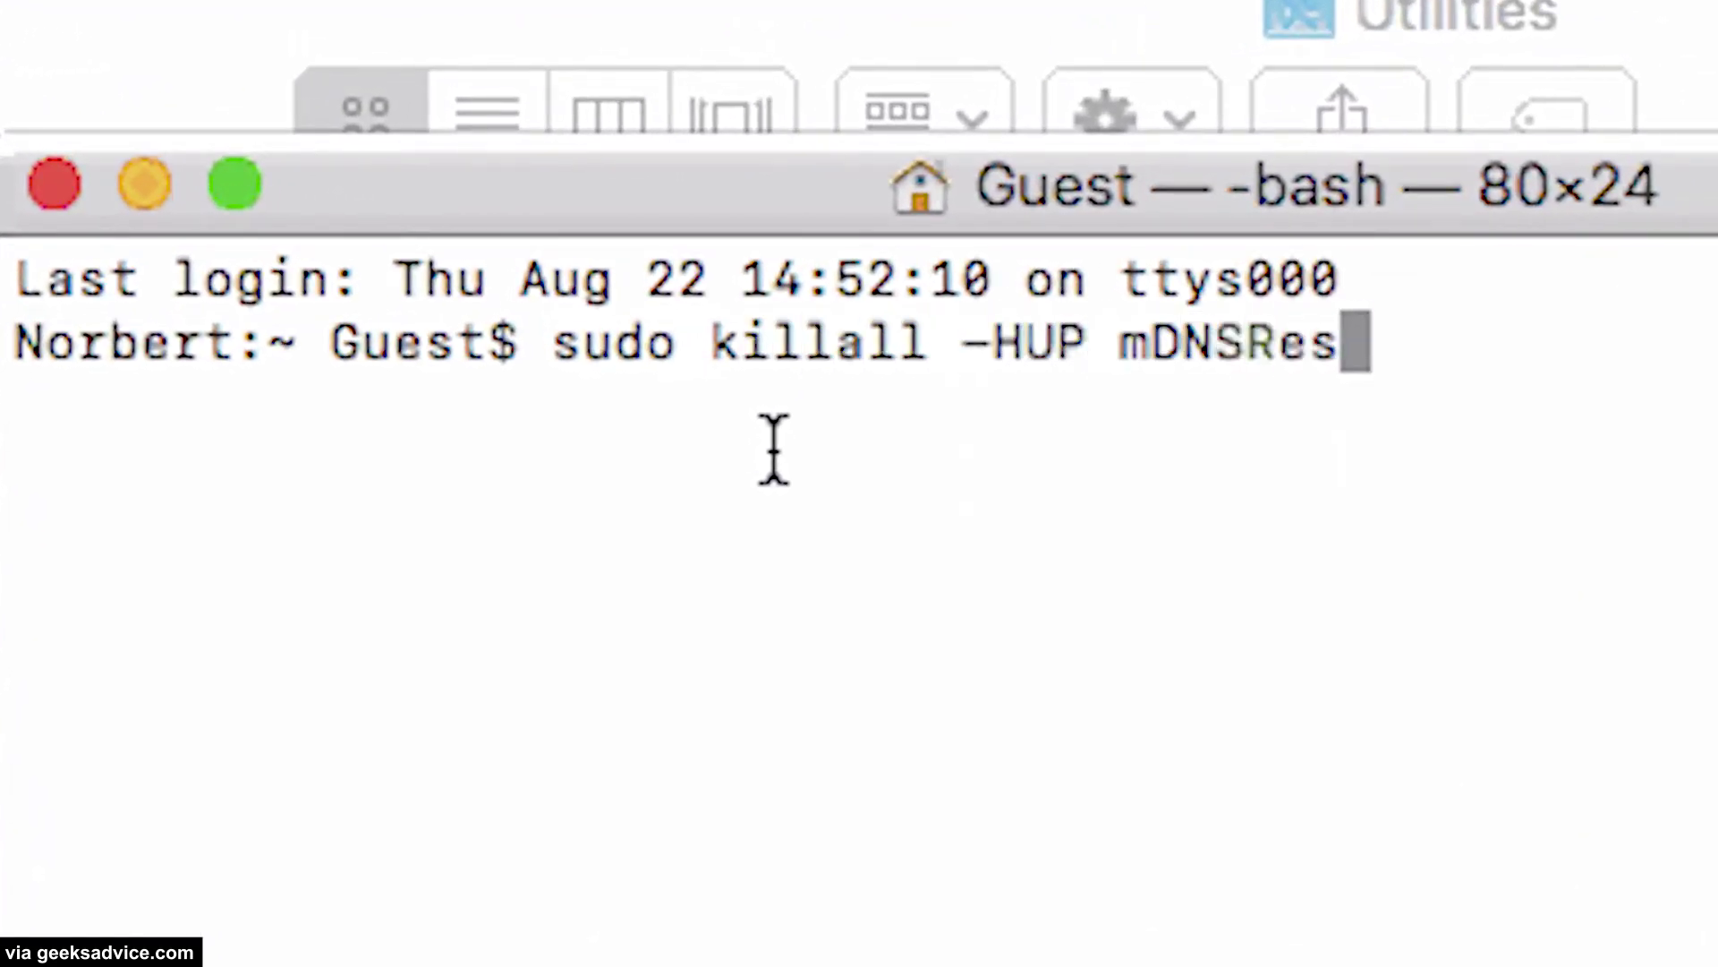
text(ponder)
key(Return)
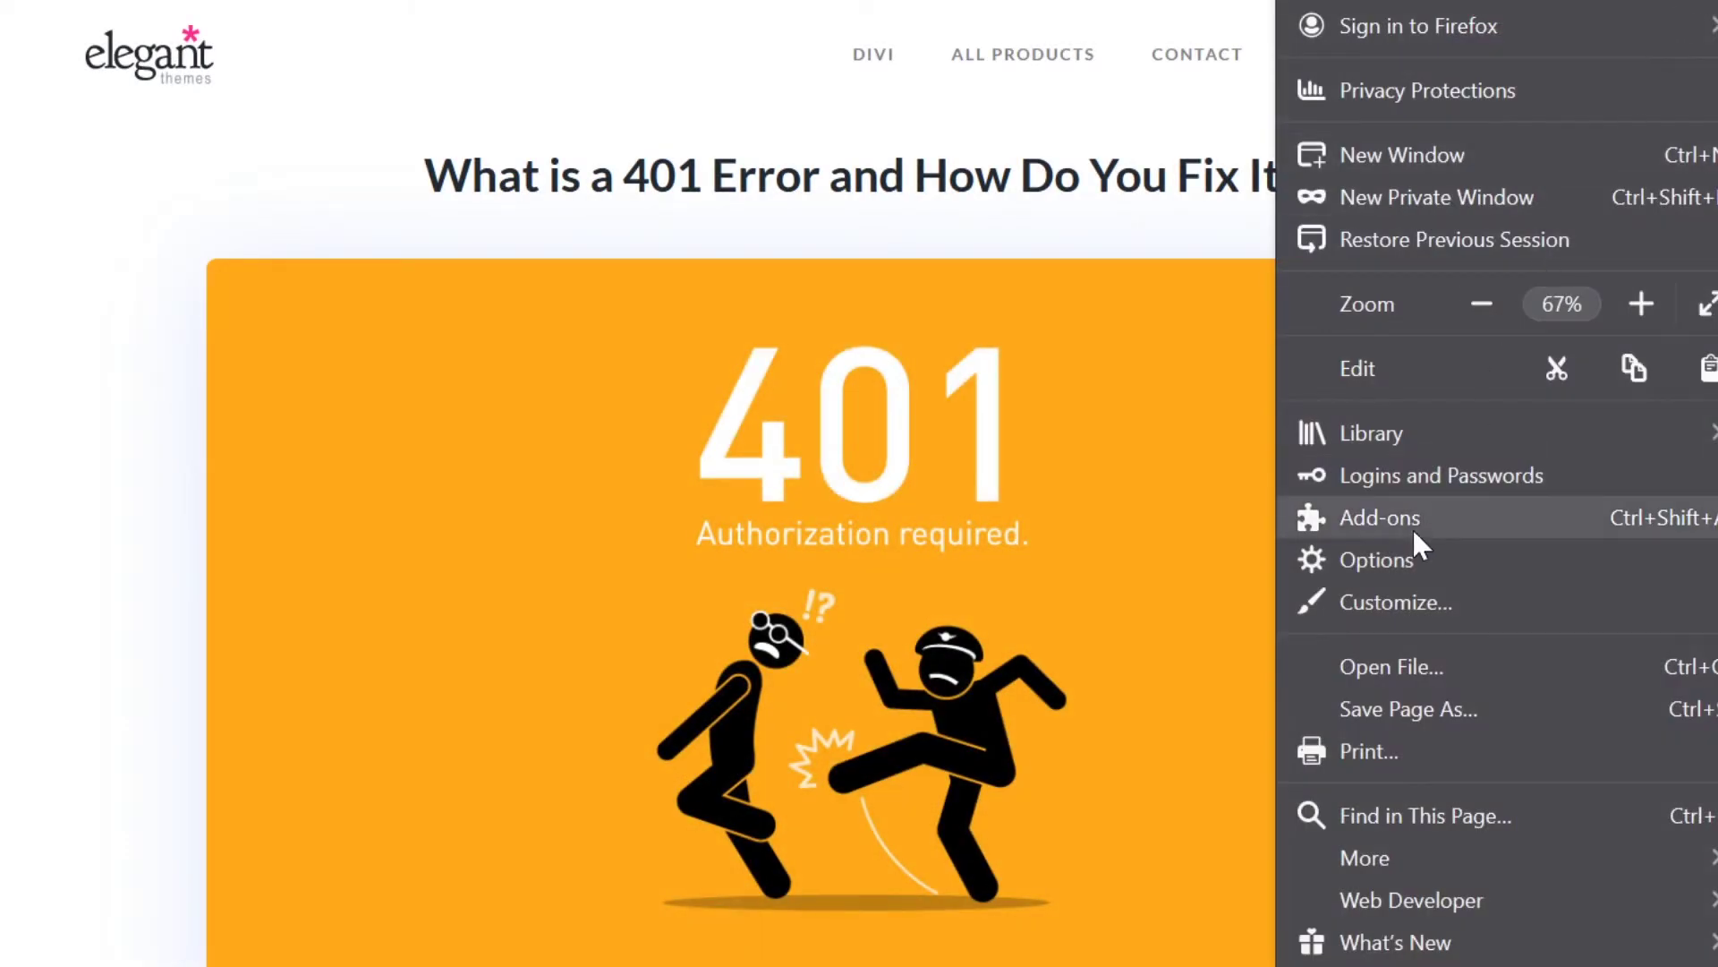
Step: Open Firefox's Privacy & Security Clear Data dialog with only Cached Web Content ticked
click(1393, 564)
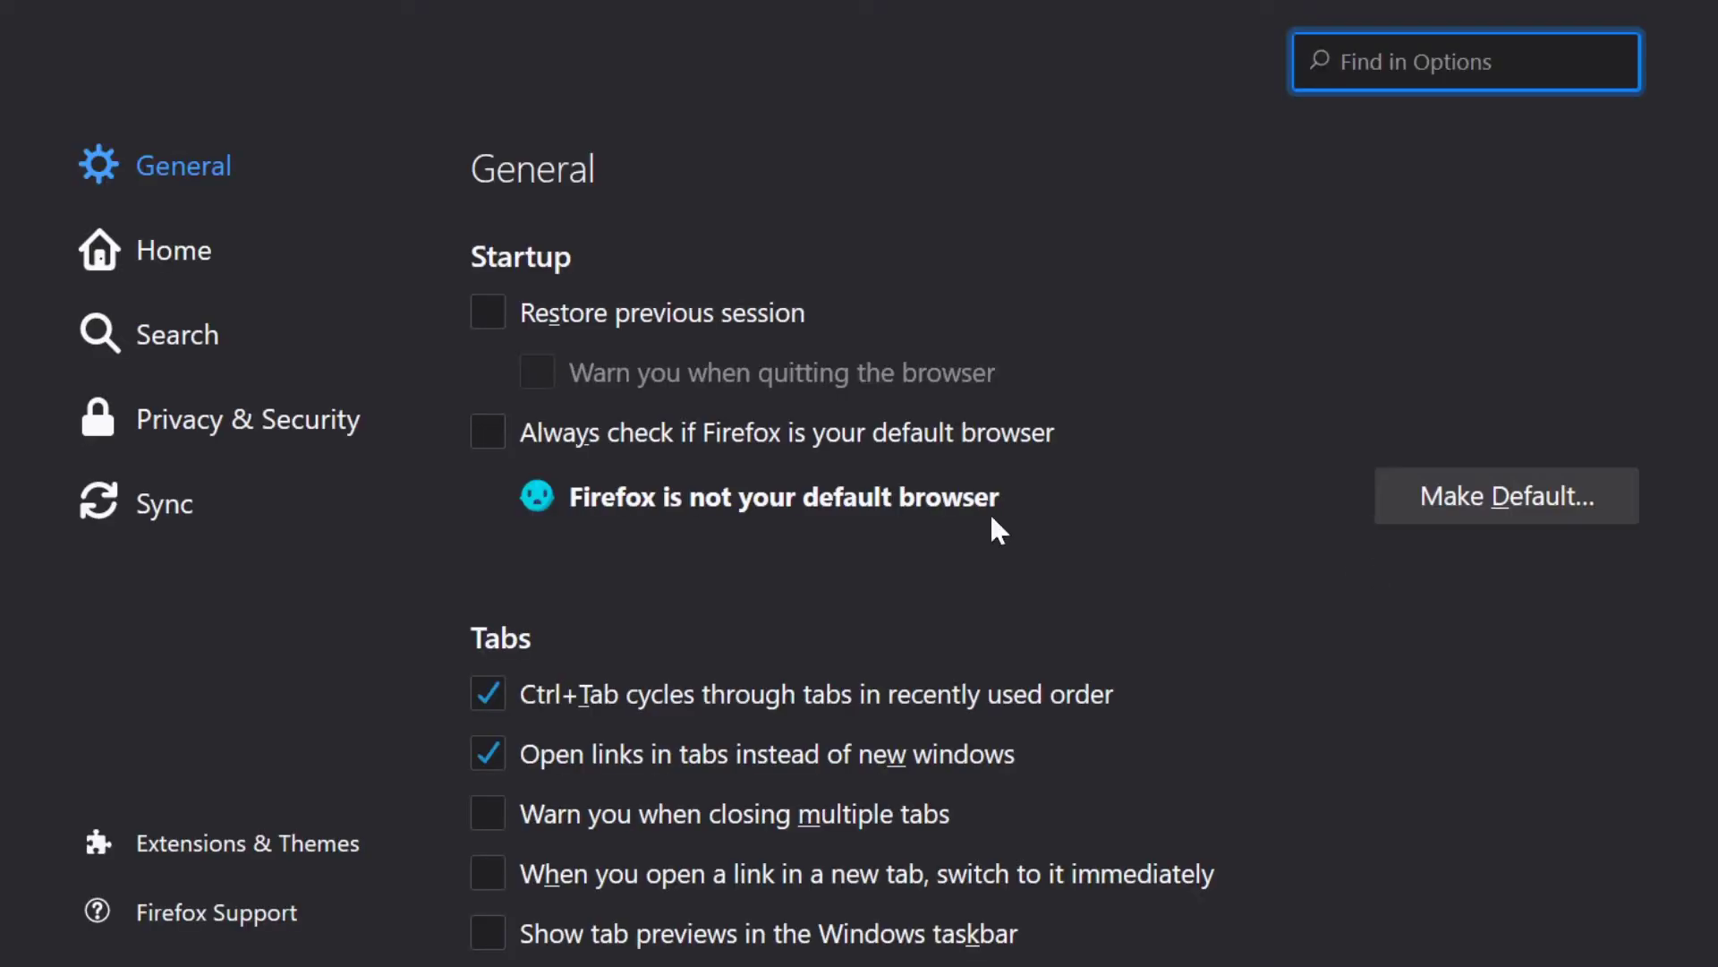
click(141, 422)
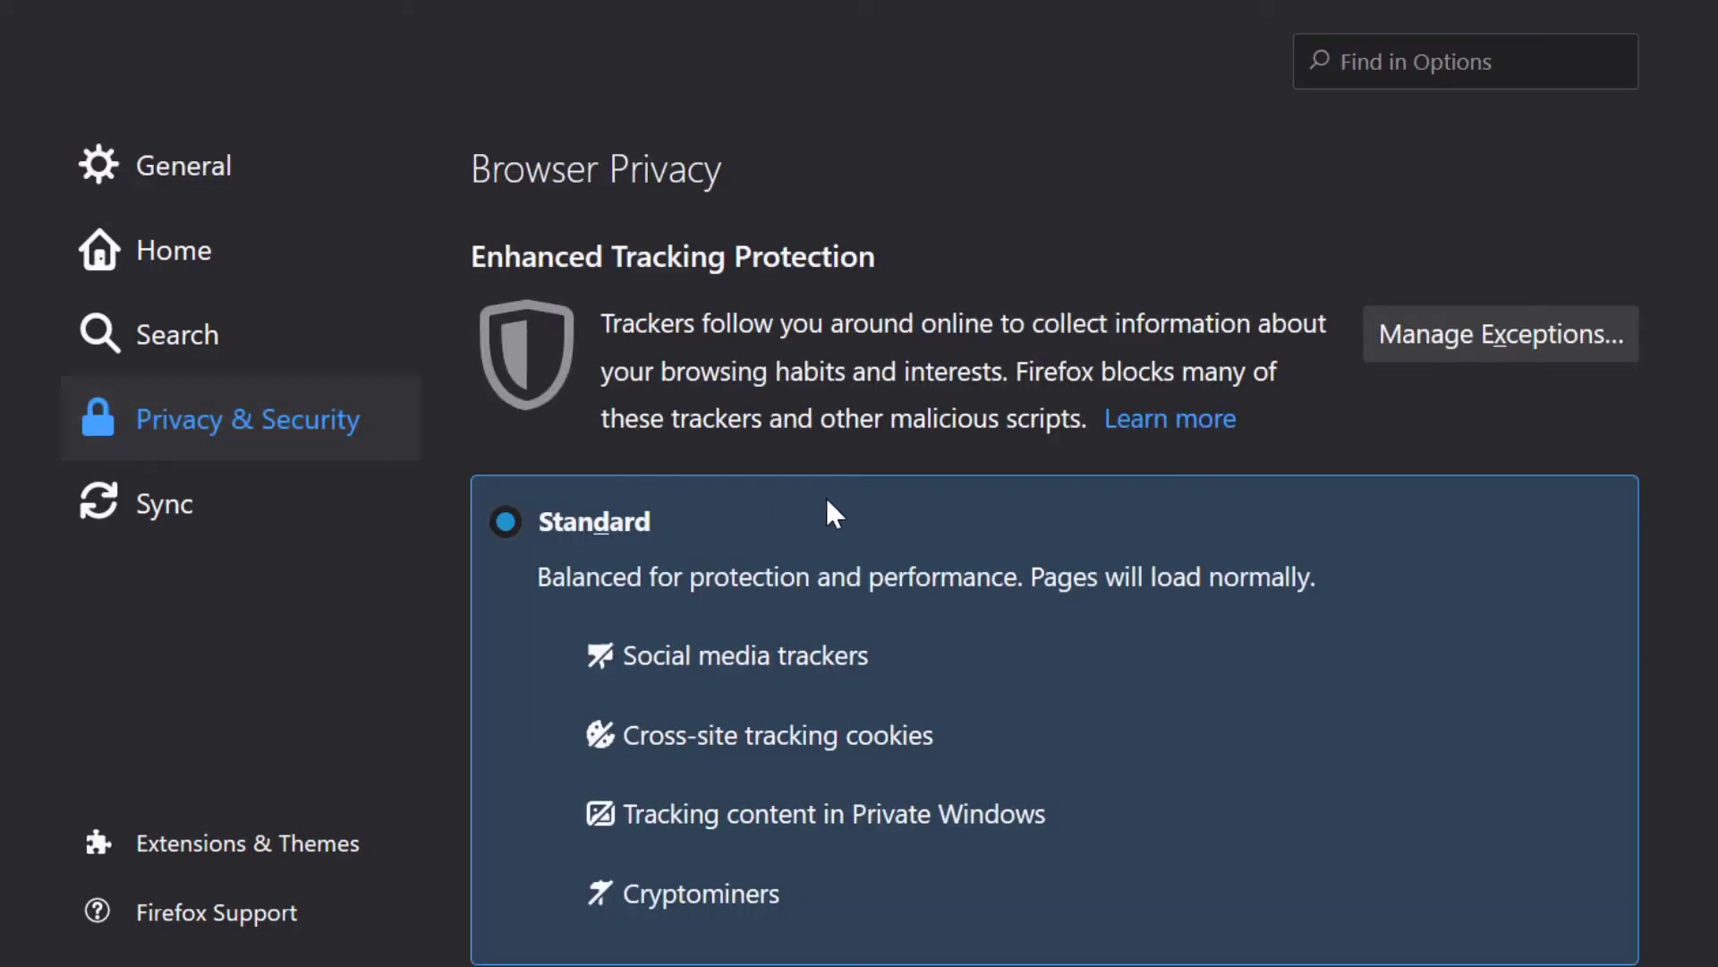
scroll(833, 514, down, 10)
click(1472, 618)
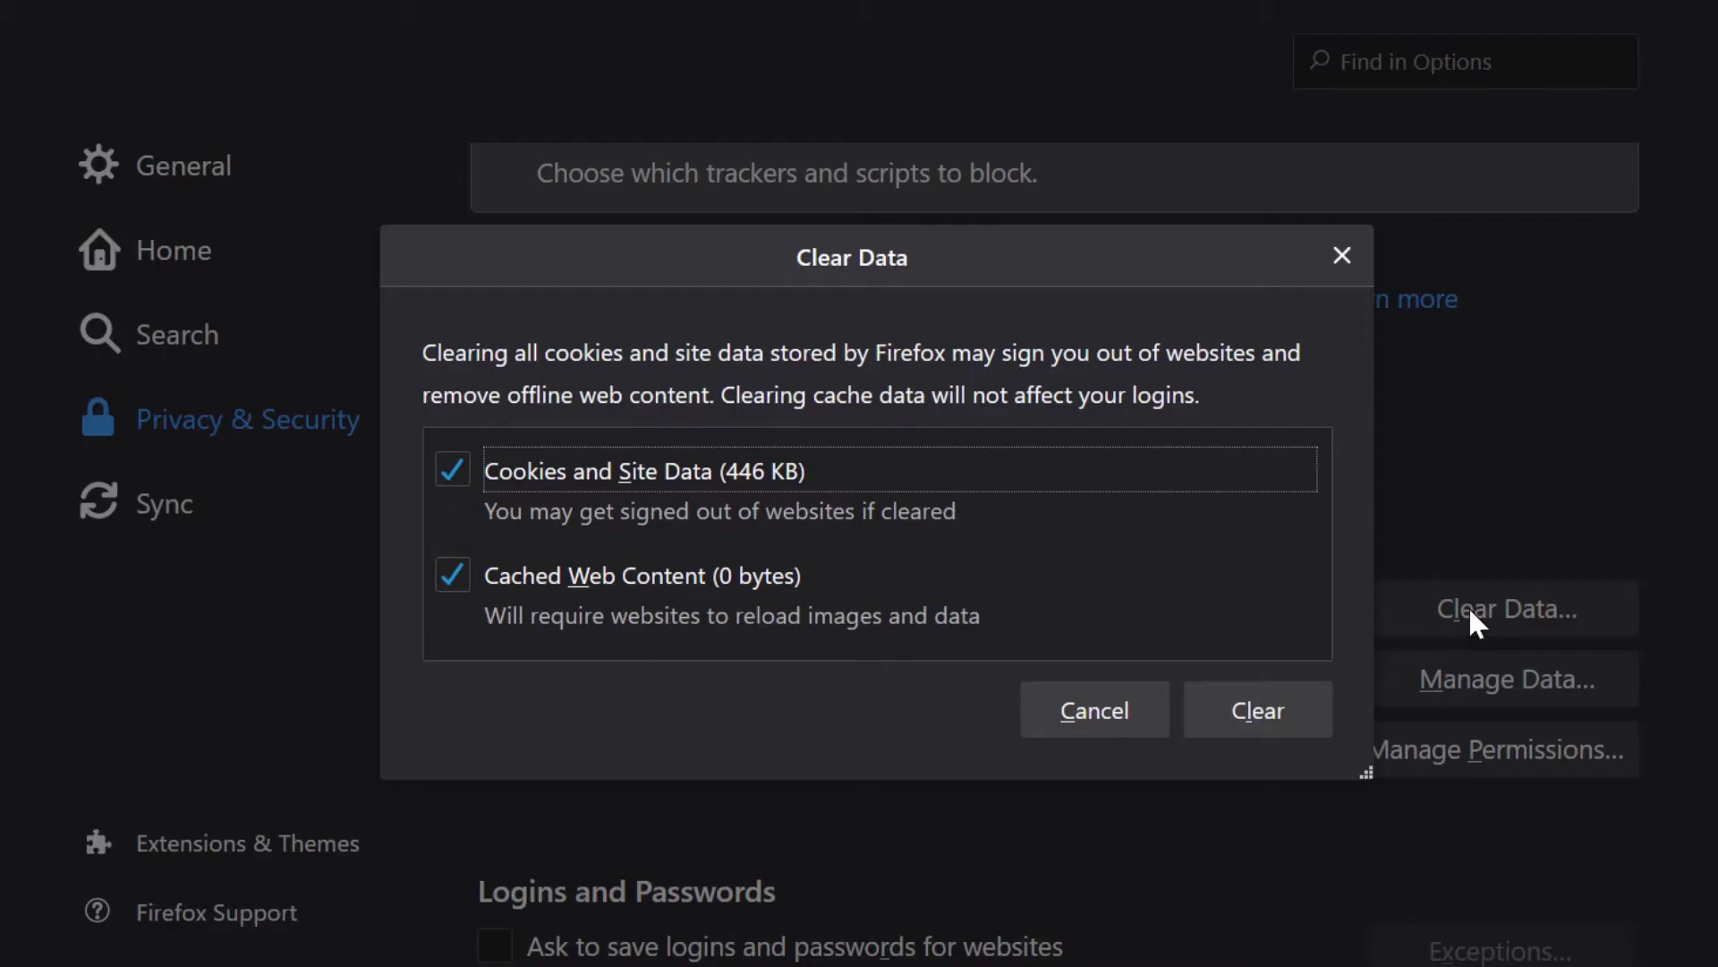
click(494, 479)
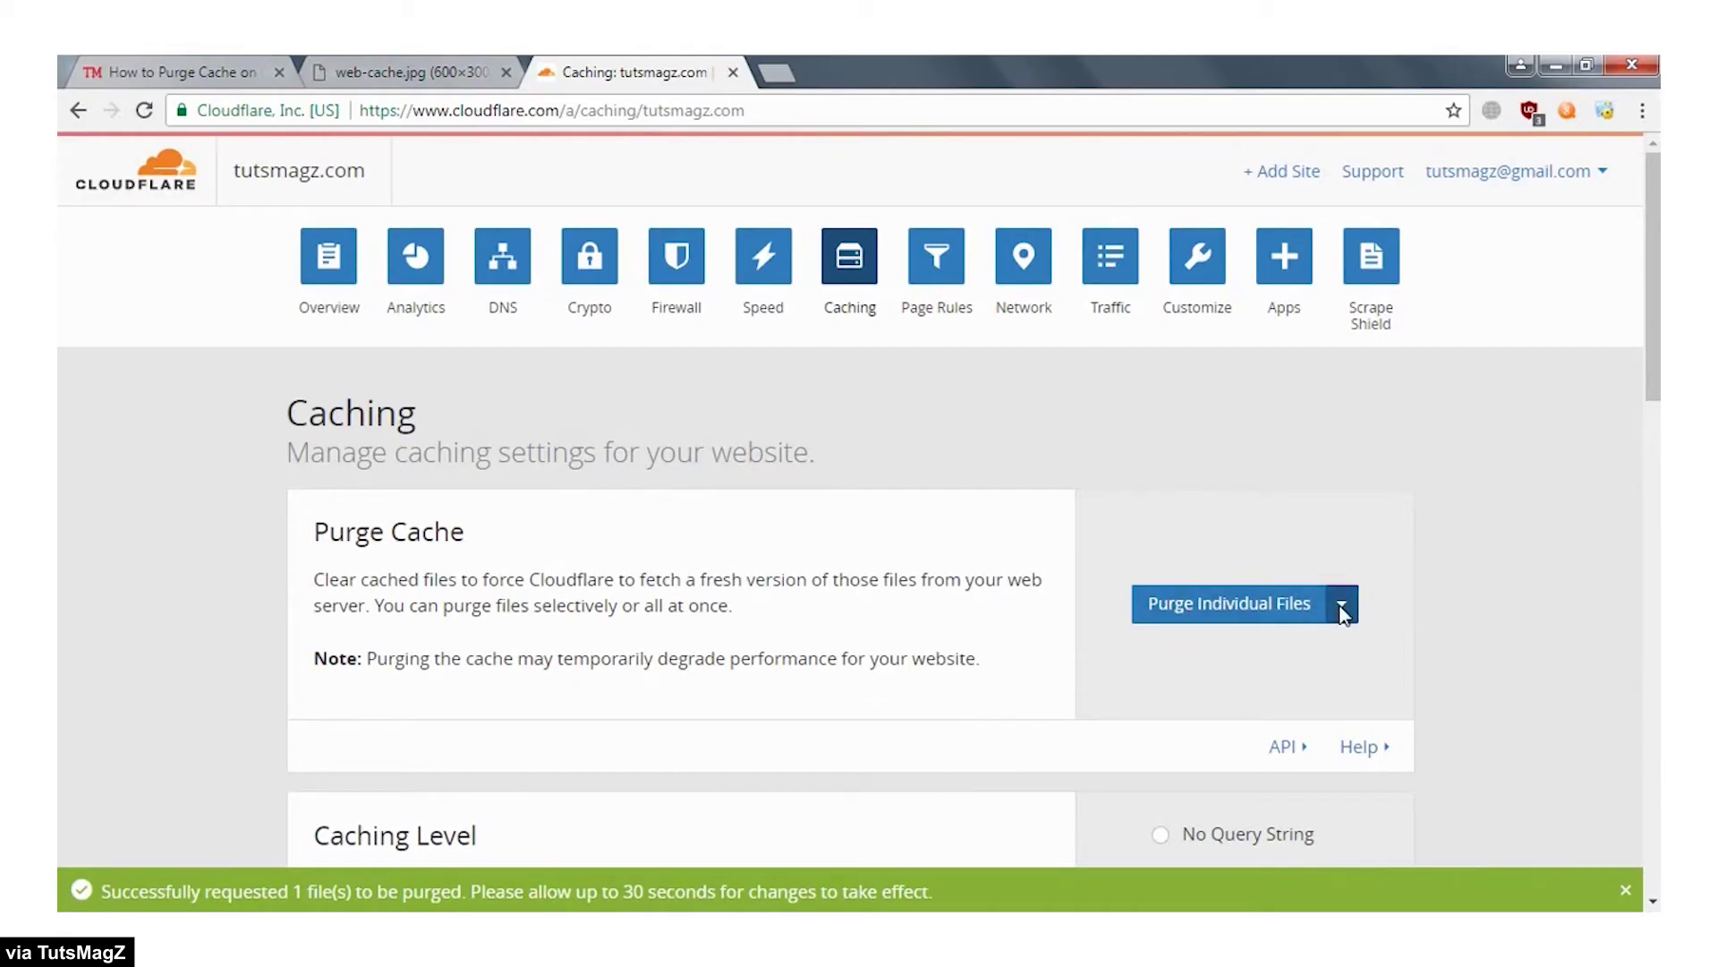
Step: Purge Everything from the Cloudflare cache and confirm the all-assets purge
click(1342, 612)
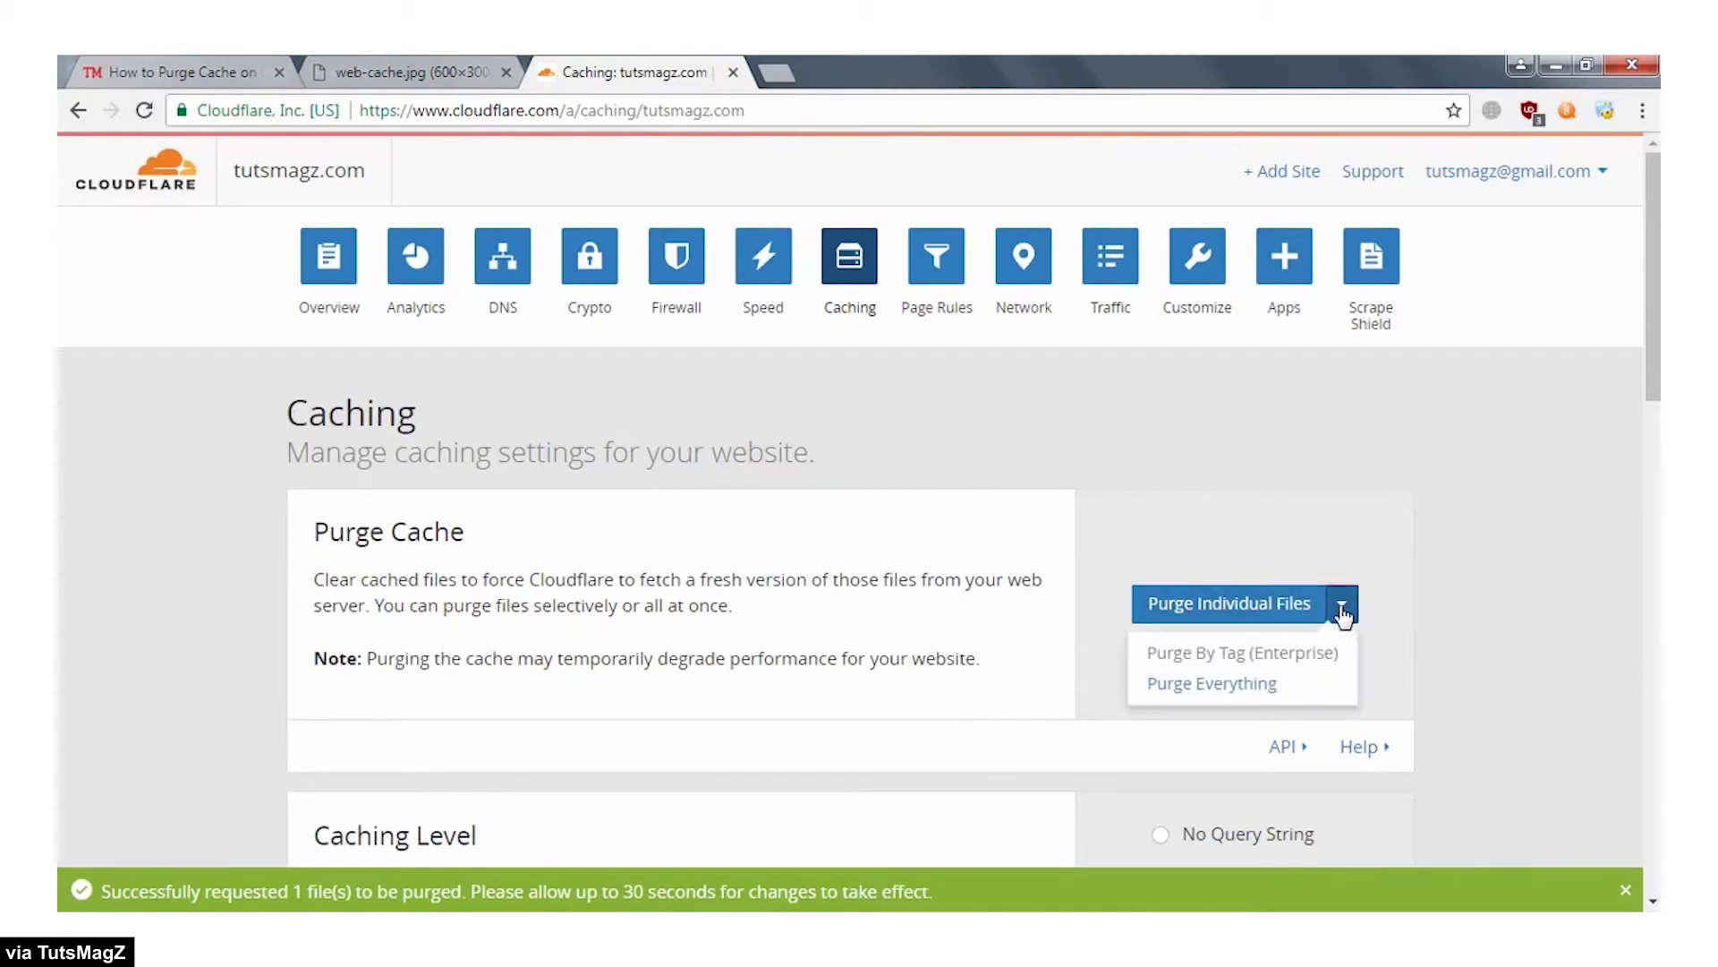
click(1201, 687)
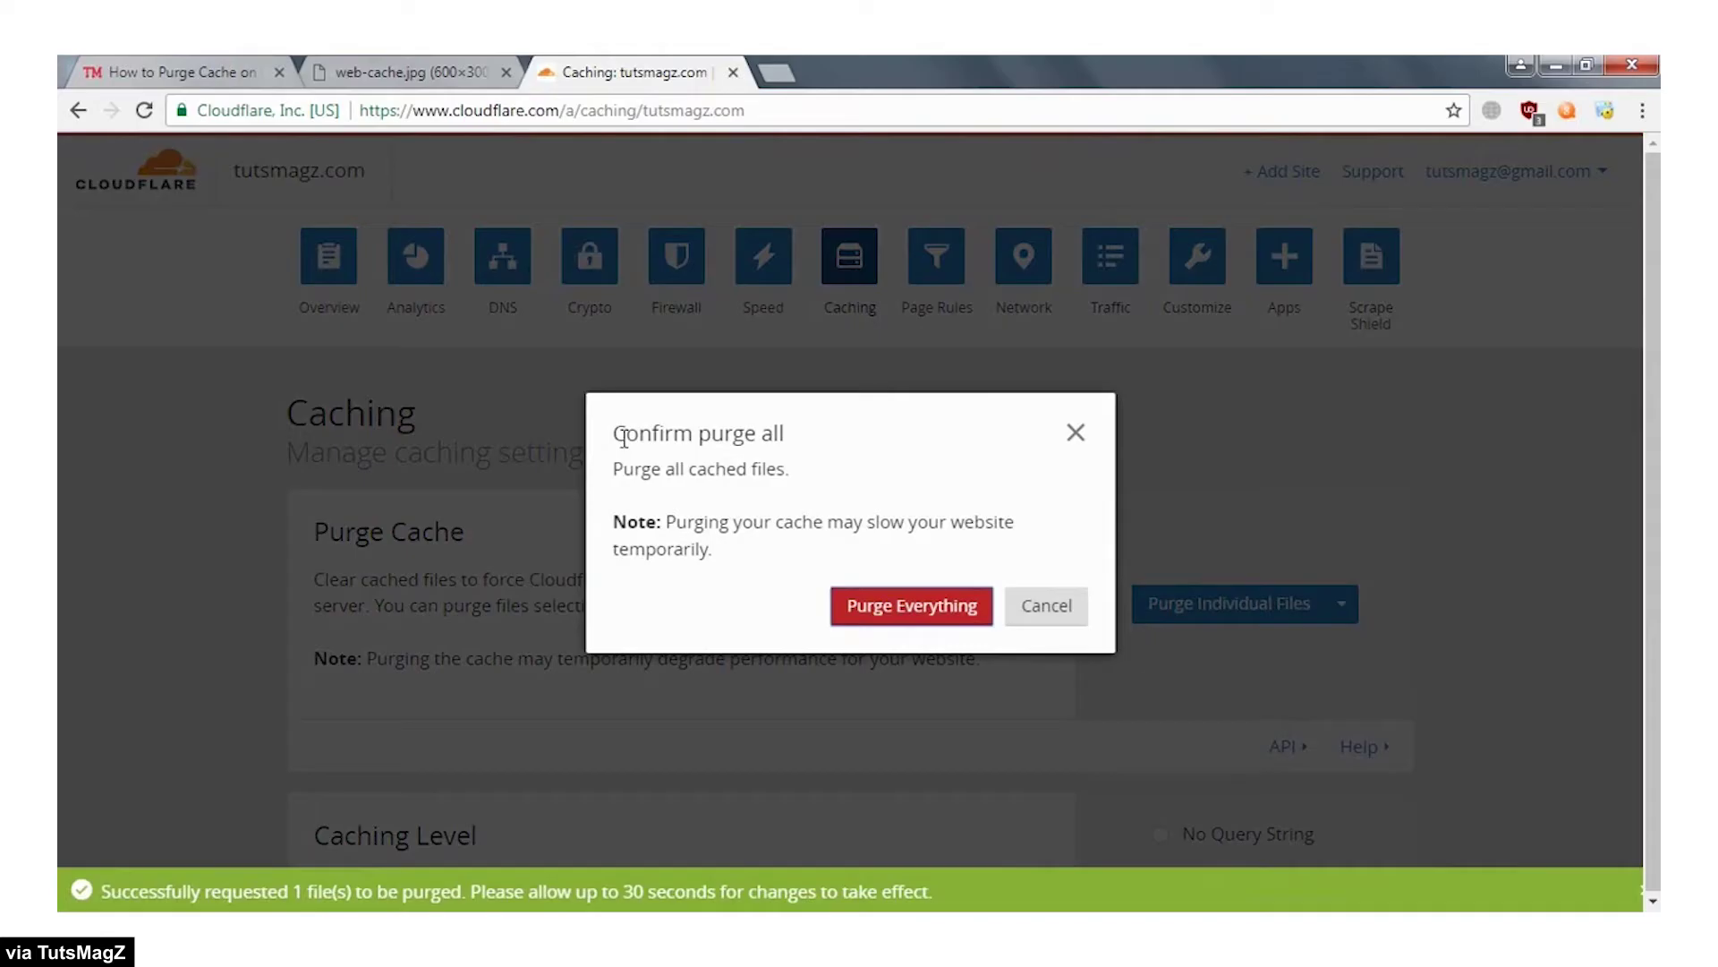
drag(624, 436, 816, 479)
drag(626, 521, 802, 548)
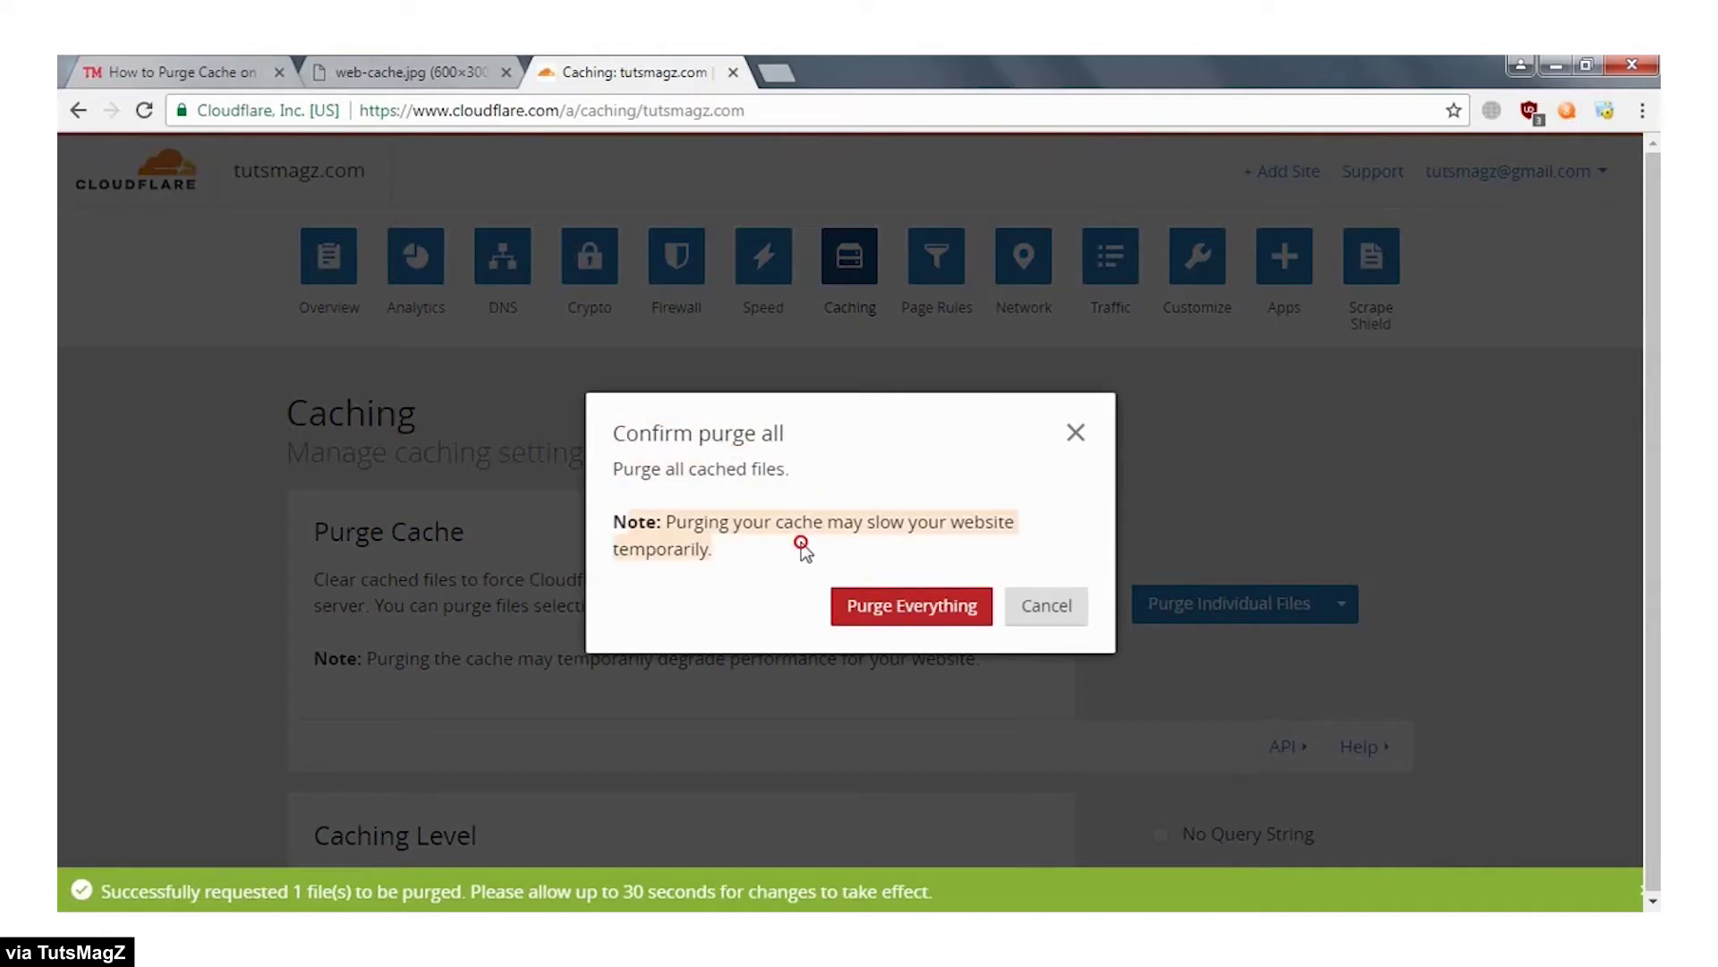
click(638, 543)
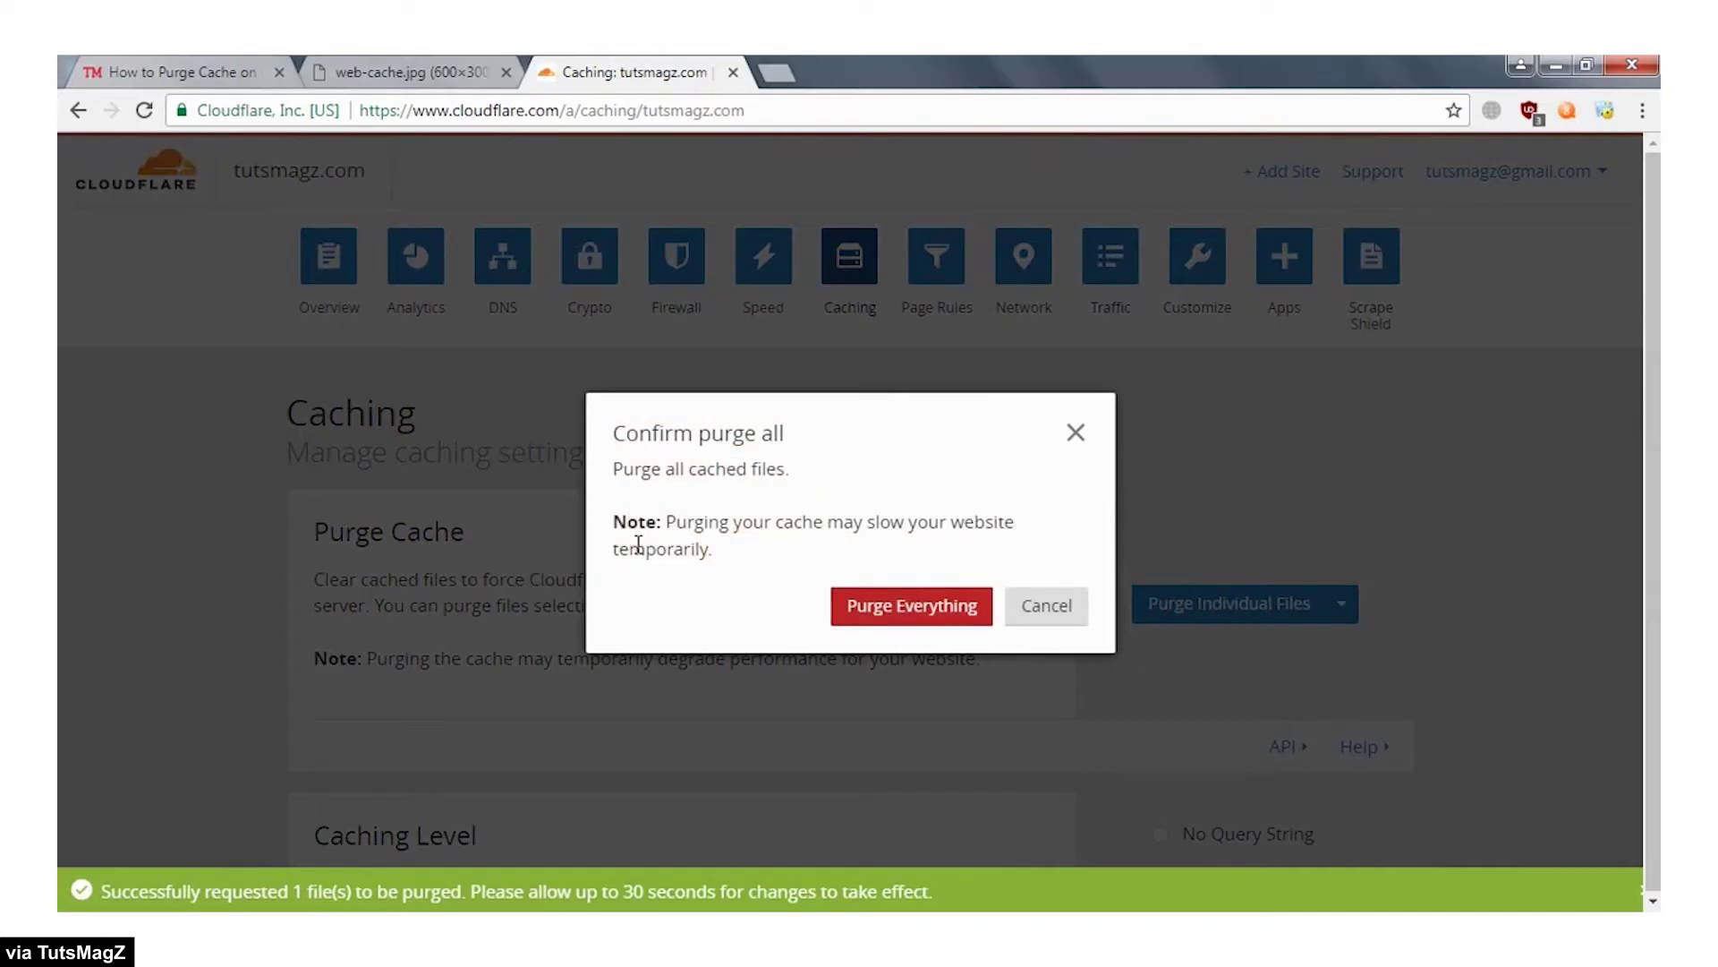
click(905, 617)
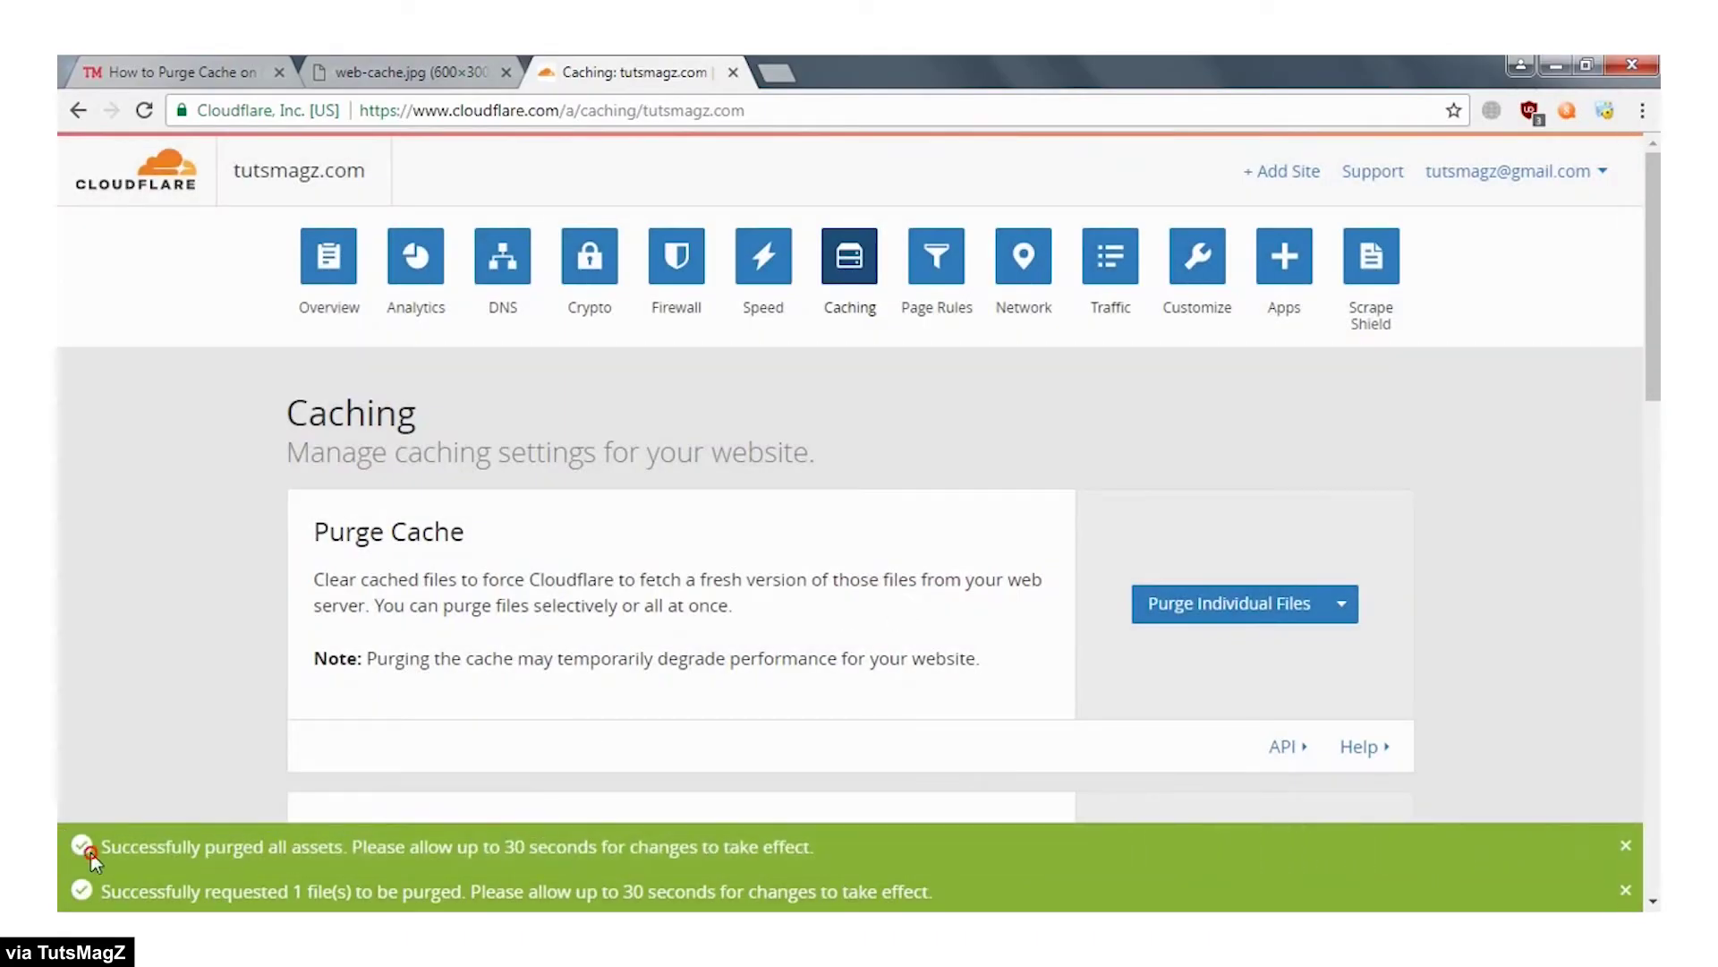
drag(92, 854, 546, 837)
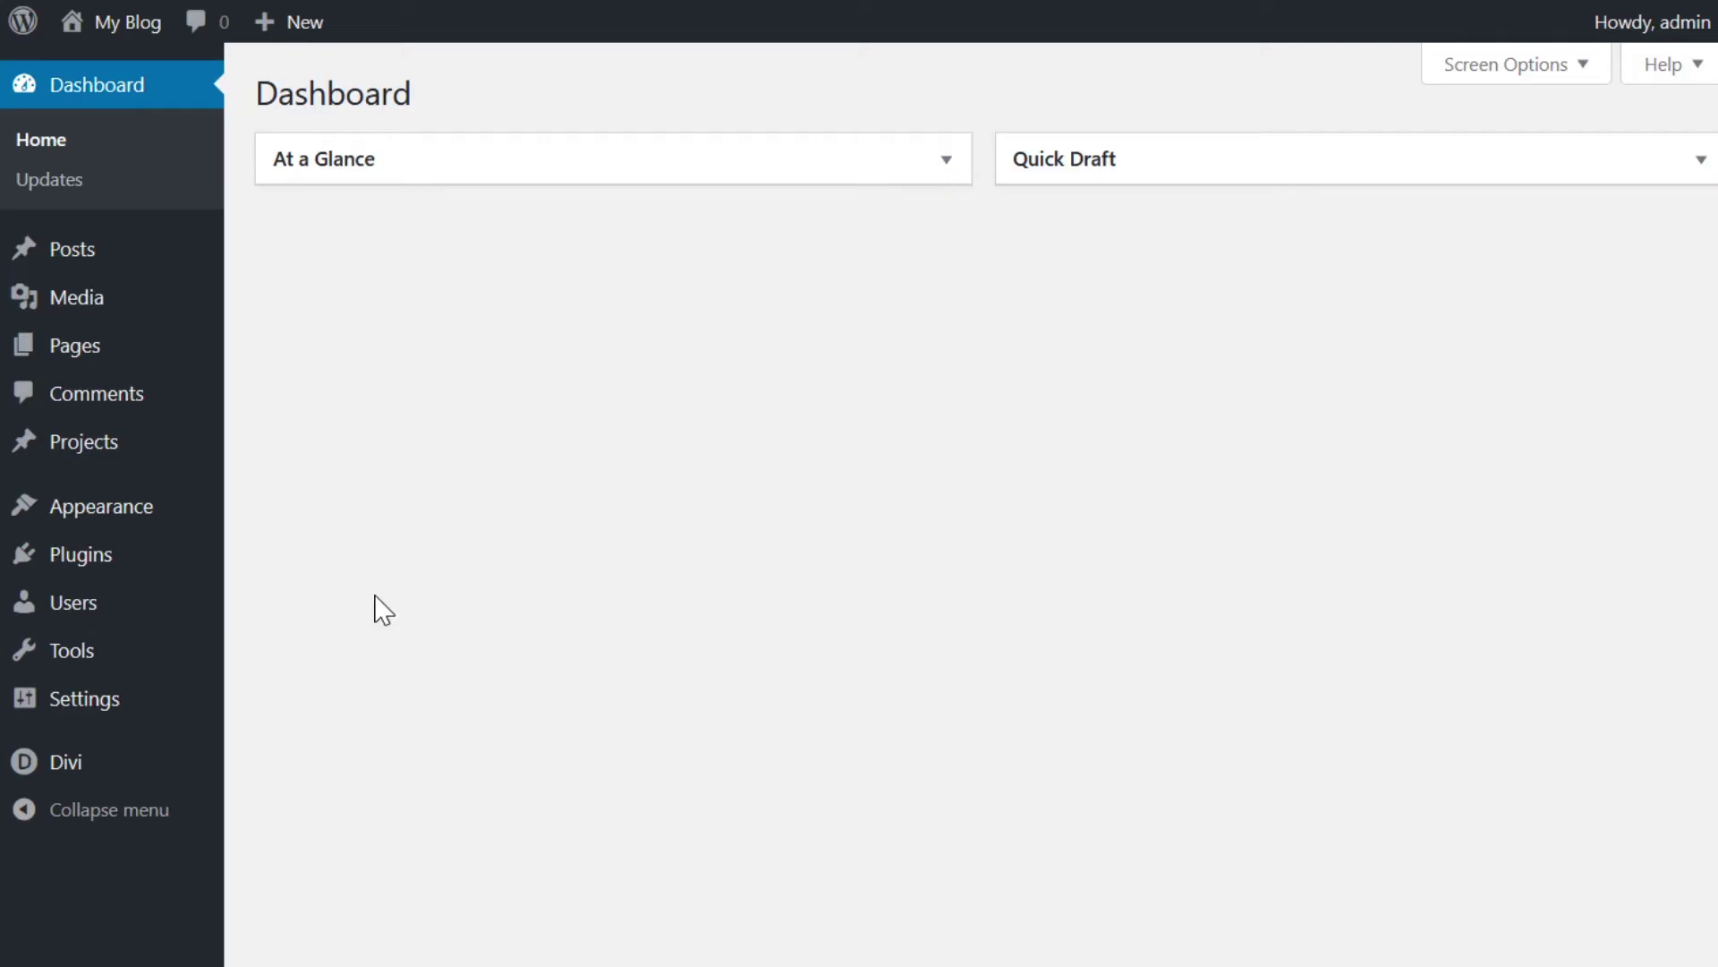
Step: Deactivate the Classic Editor plugin on the Installed Plugins page
click(110, 555)
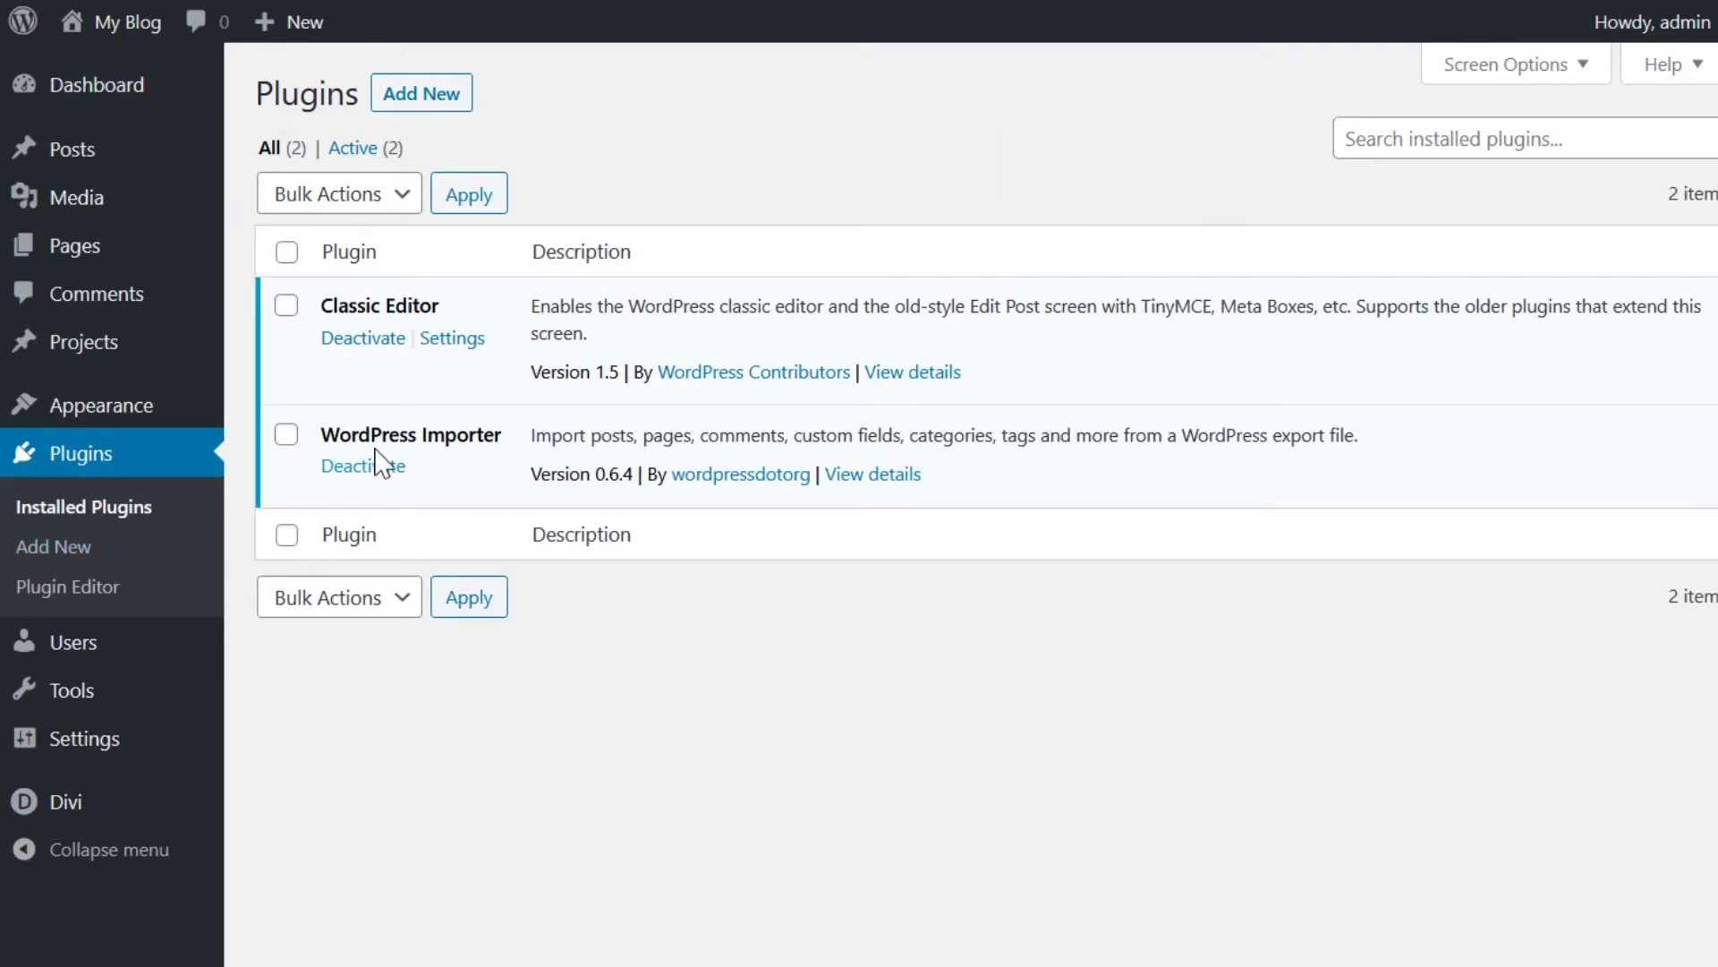
click(364, 338)
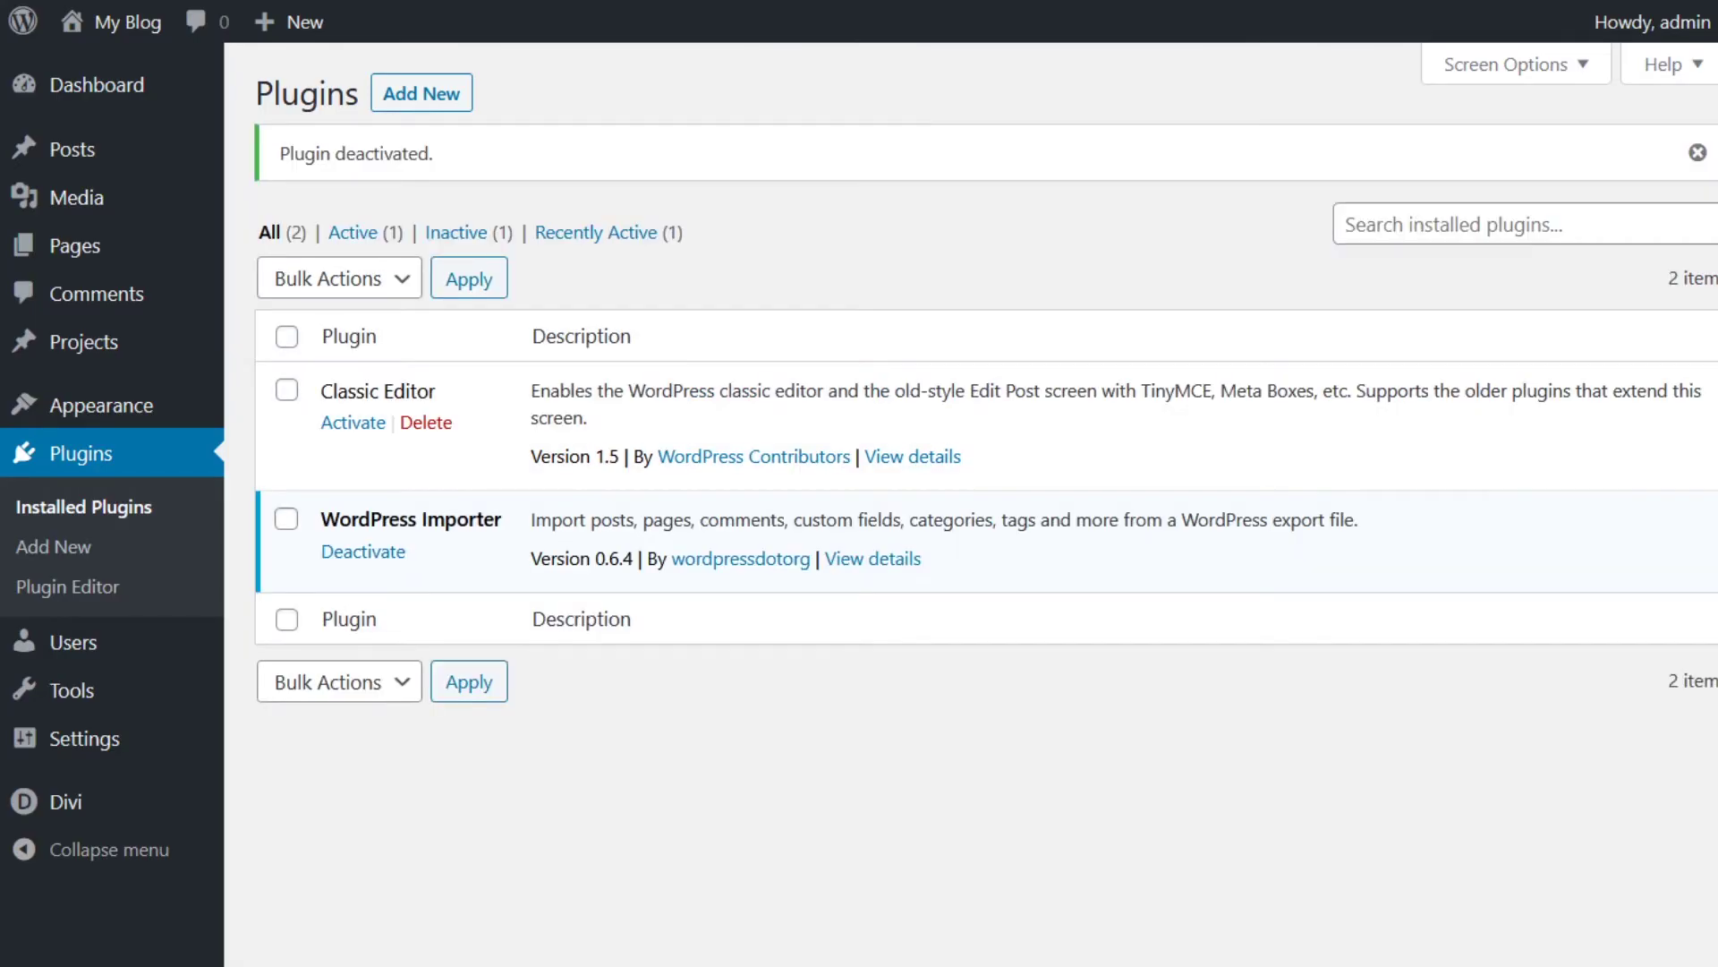
Step: Activate the Twenty Nineteen theme under Appearance > Themes, replacing Divi
mouse_move(111, 421)
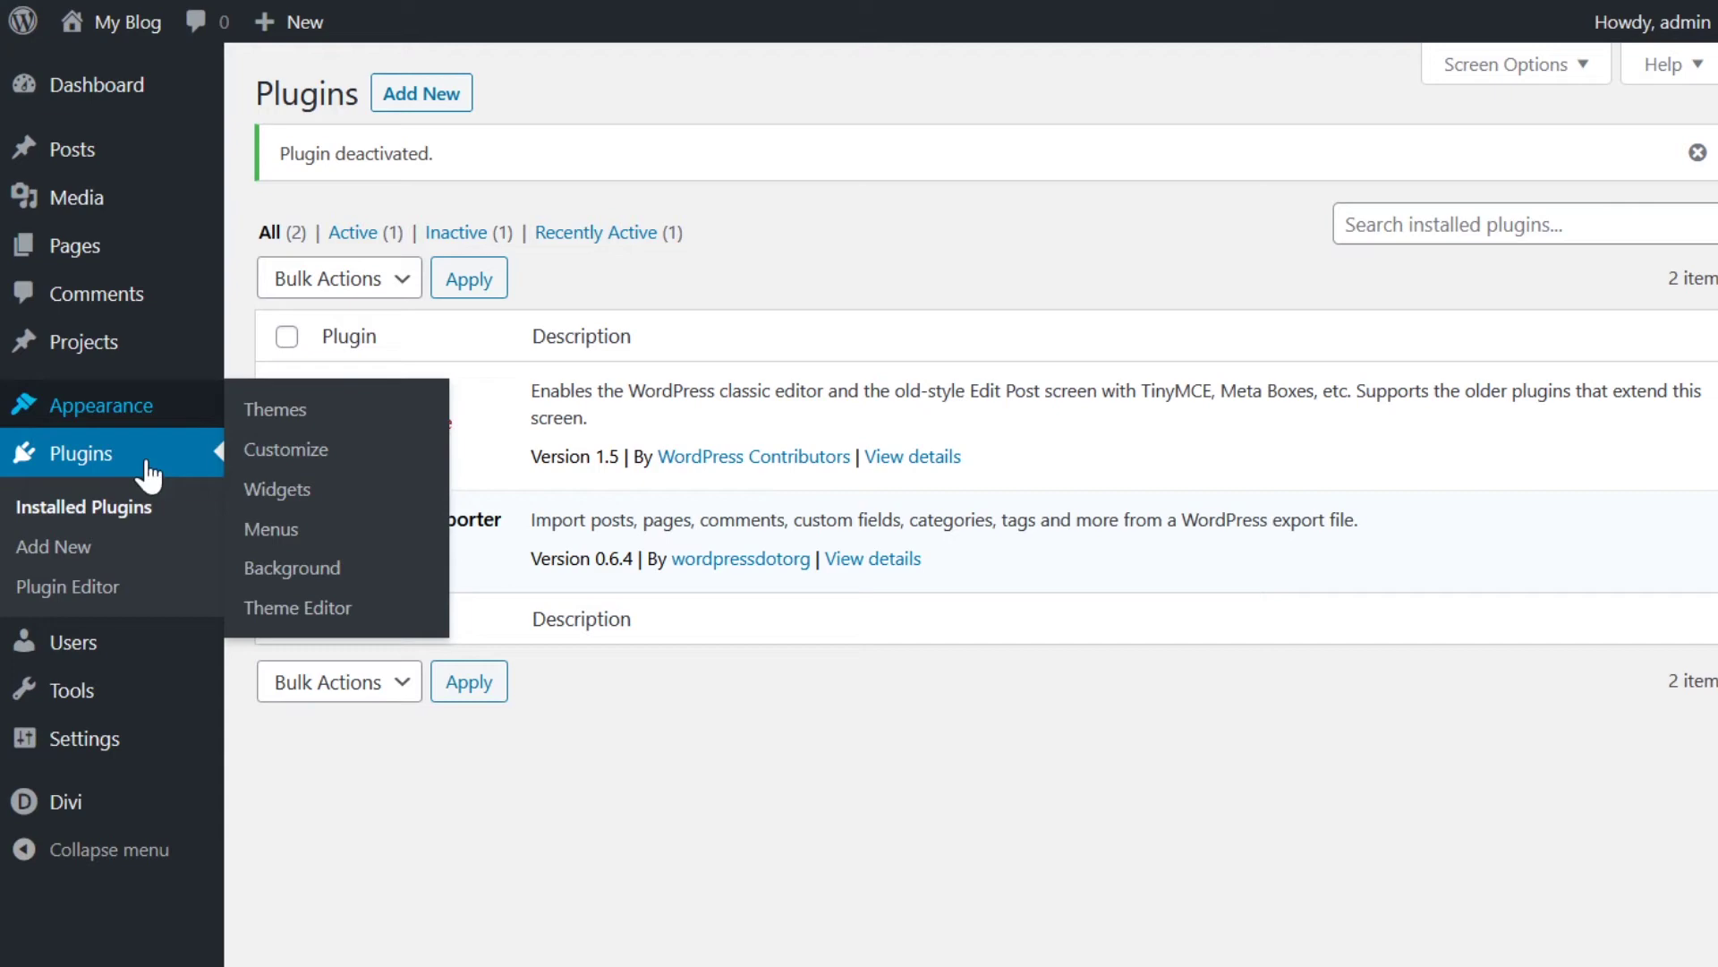
click(330, 420)
mouse_move(486, 491)
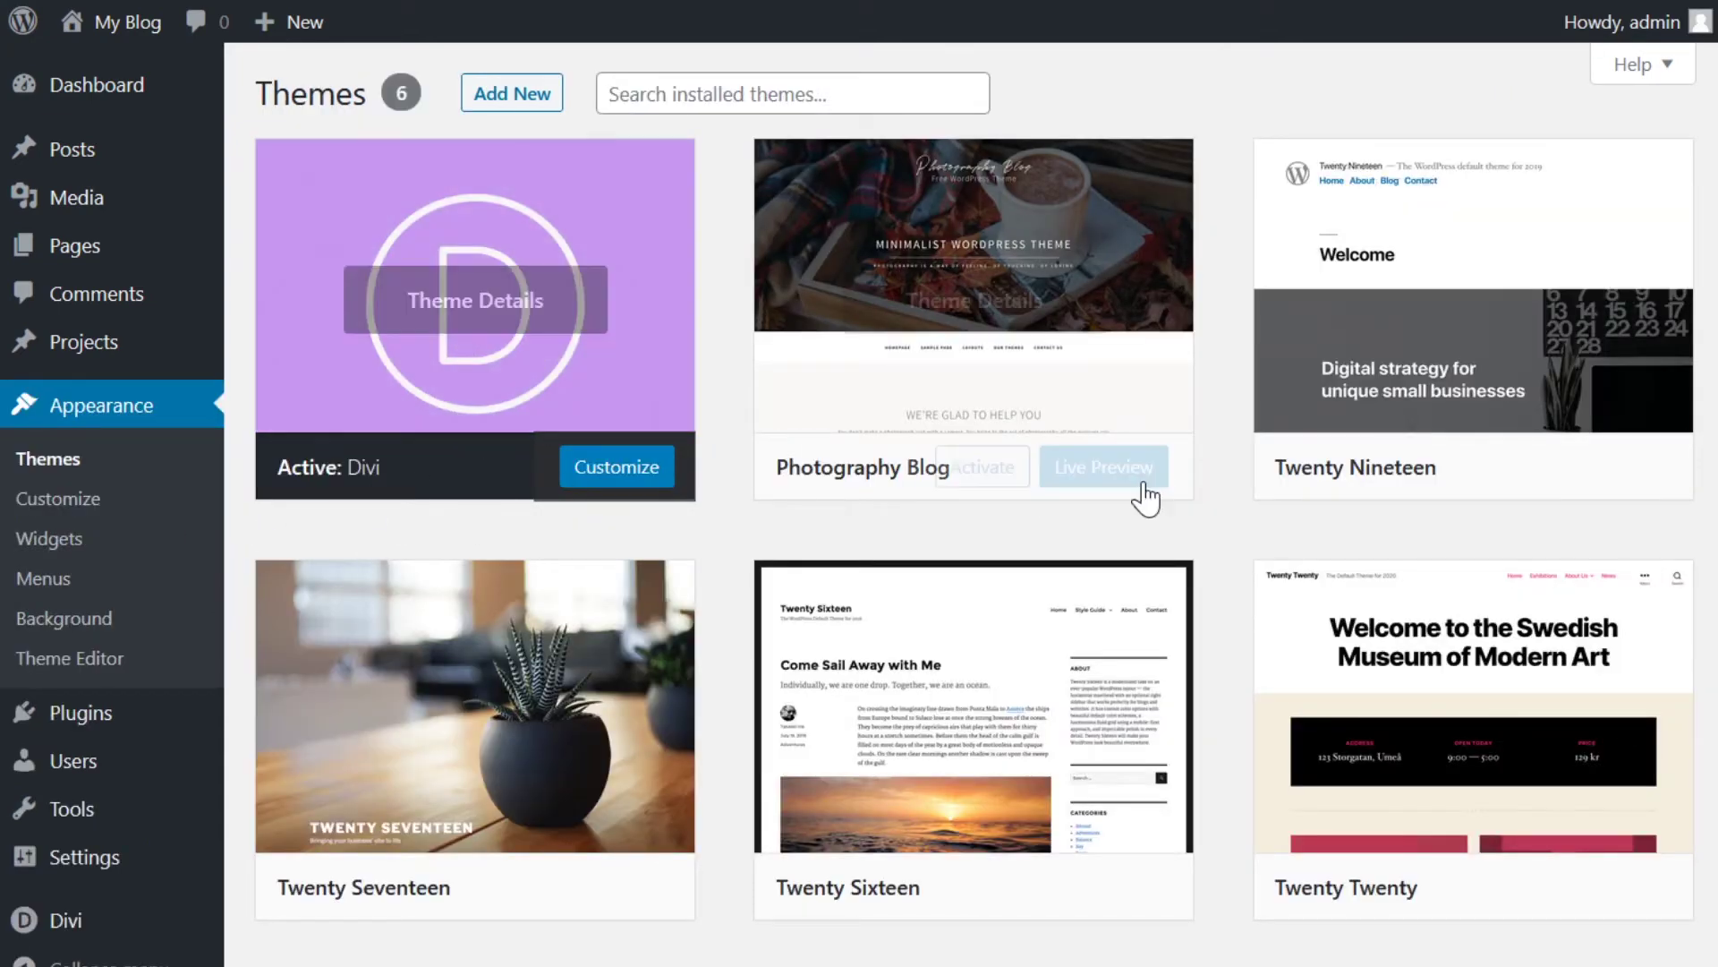
mouse_move(1561, 471)
click(1481, 467)
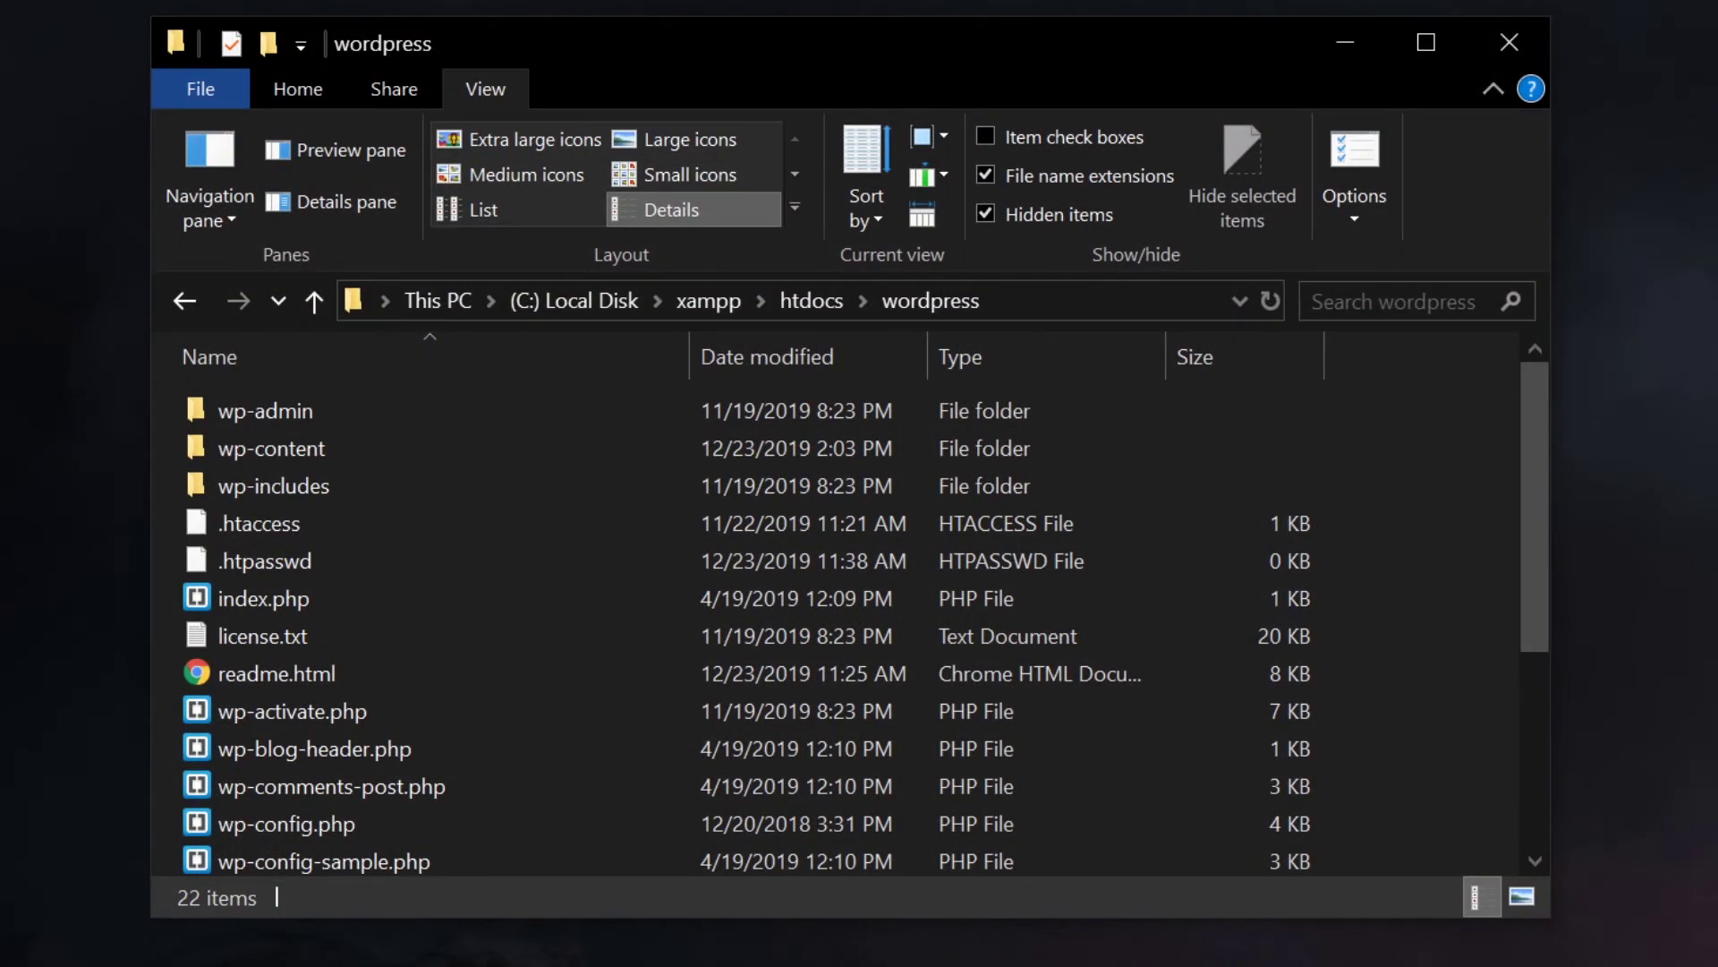
Step: Rename wp-content\plugins\classic-editor to classic-editor_disabled and go back to wp-content
click(507, 457)
double_click(507, 457)
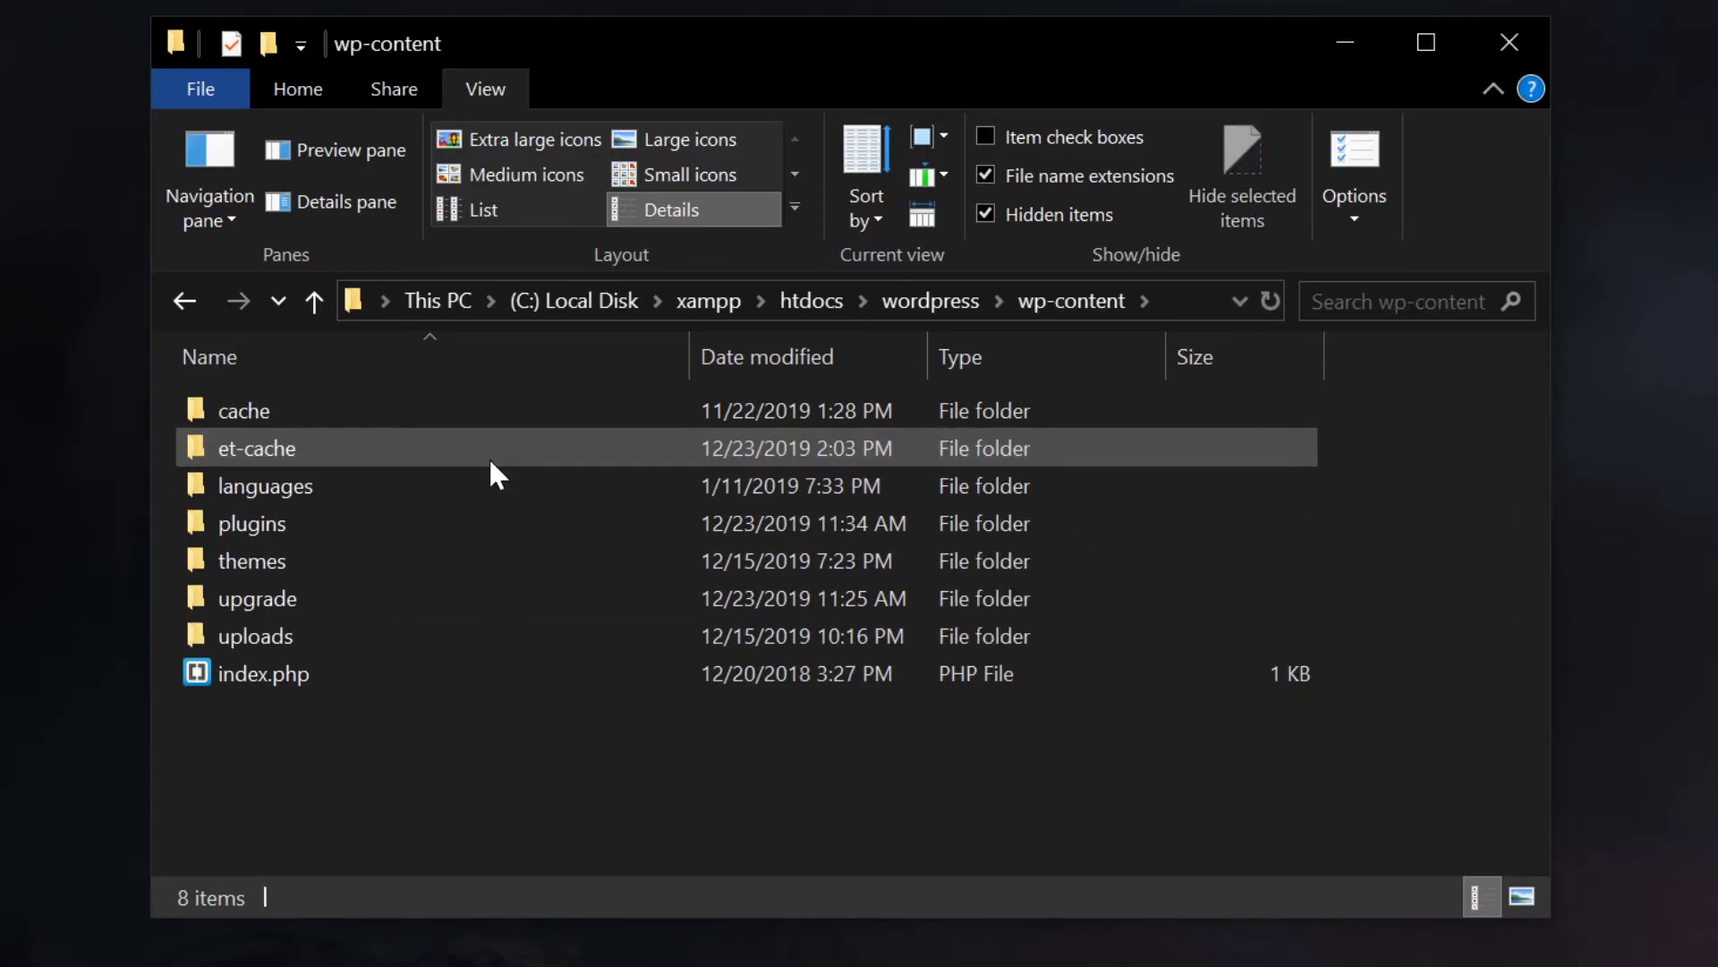
double_click(460, 532)
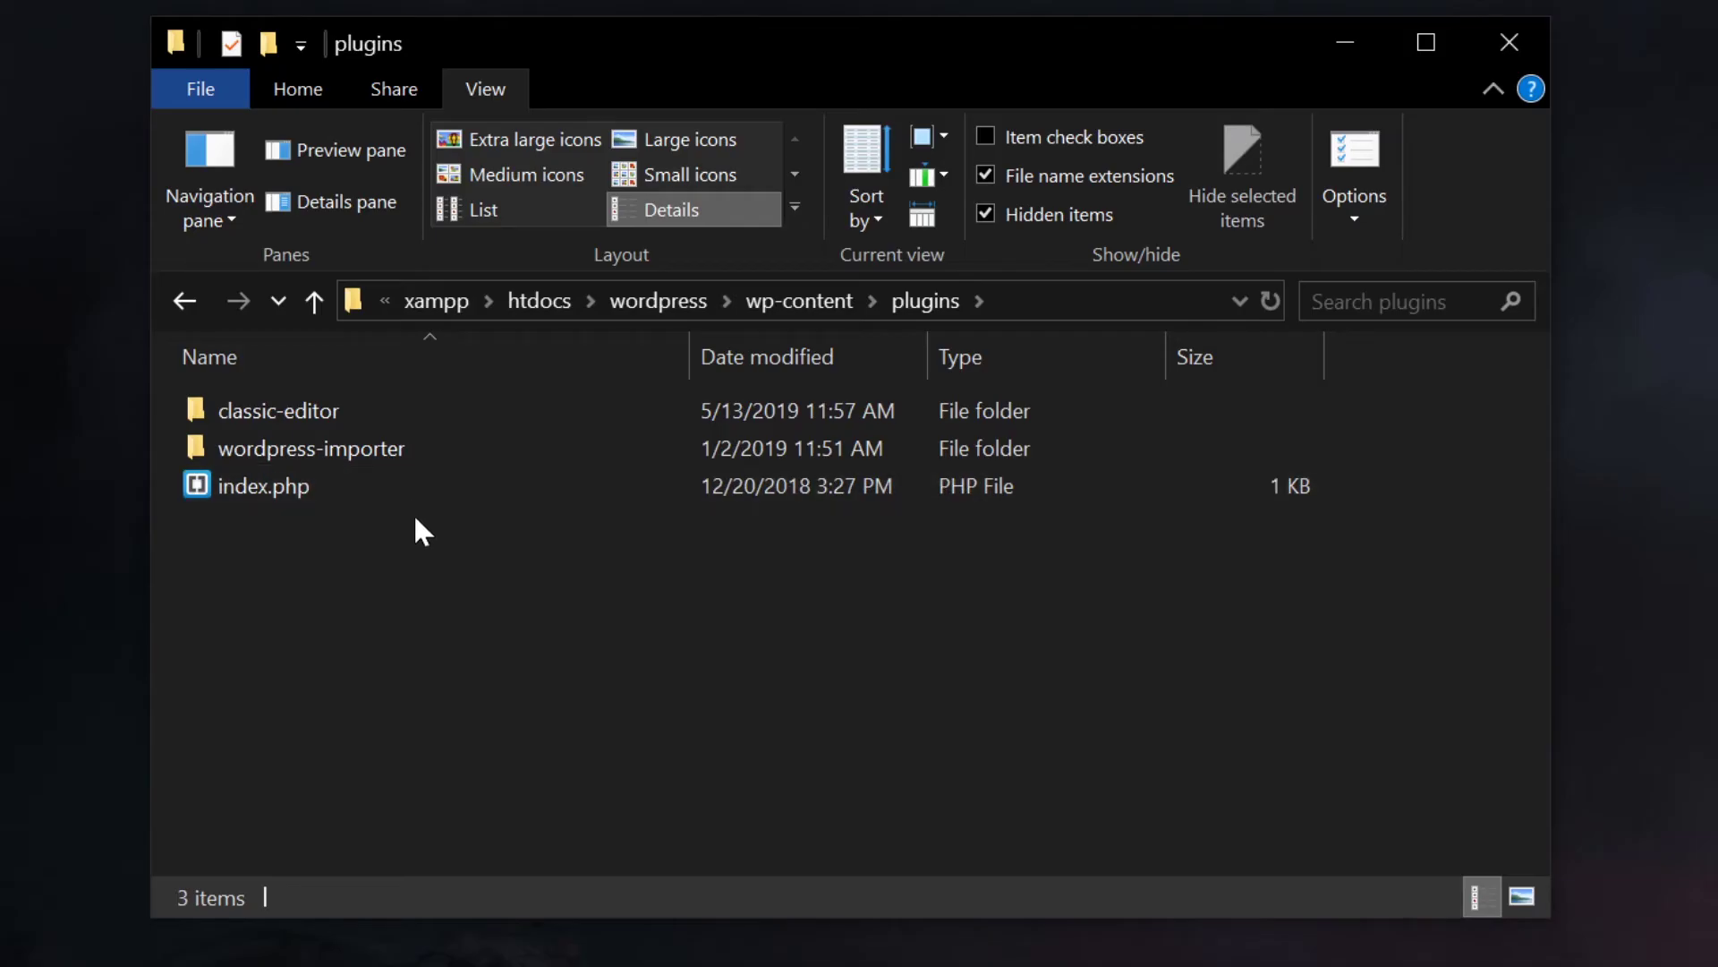
click(333, 423)
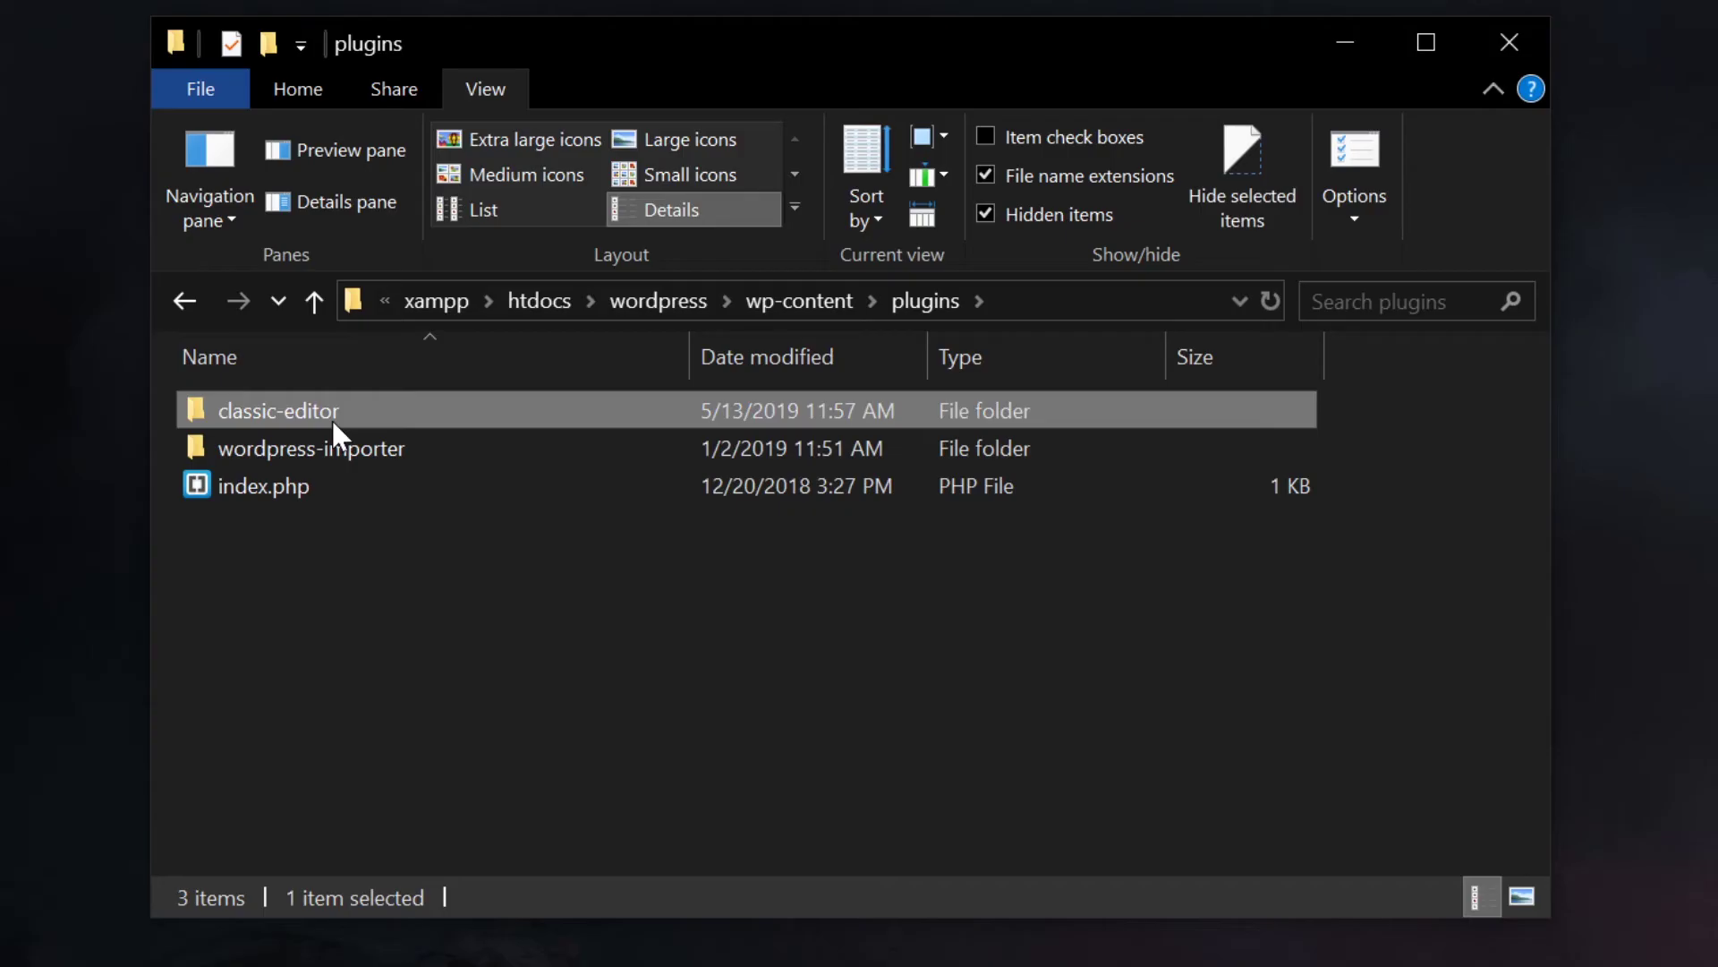
click(331, 421)
click(333, 421)
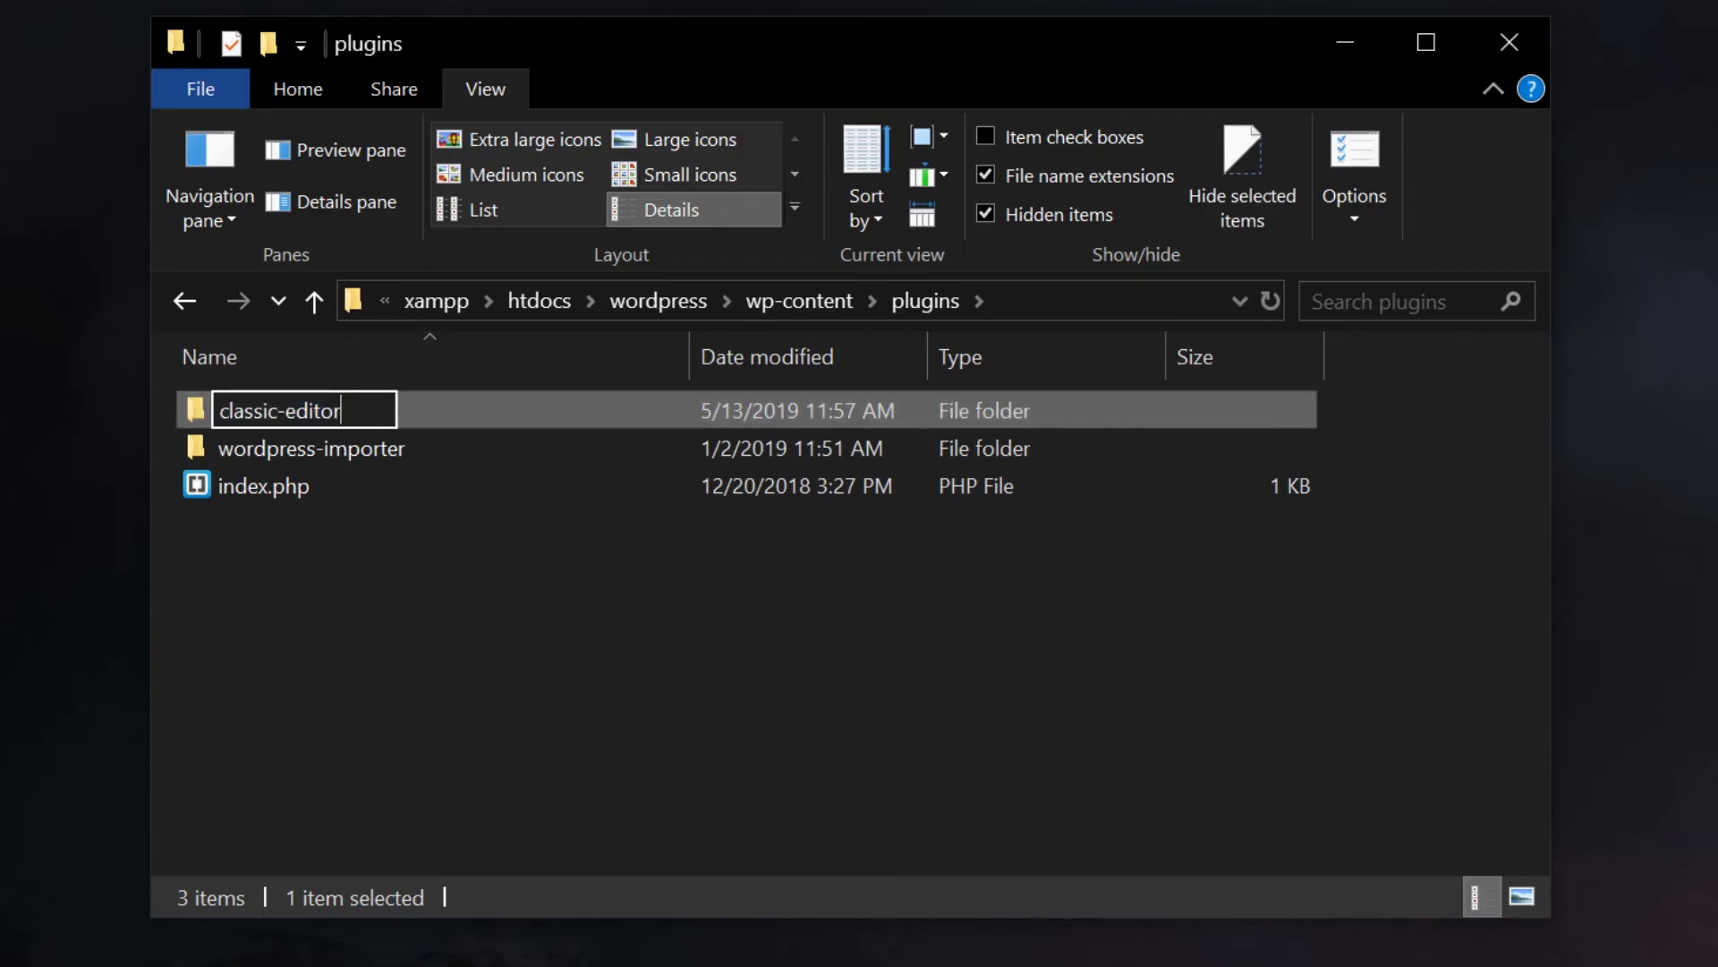
text(_disabled)
key(Return)
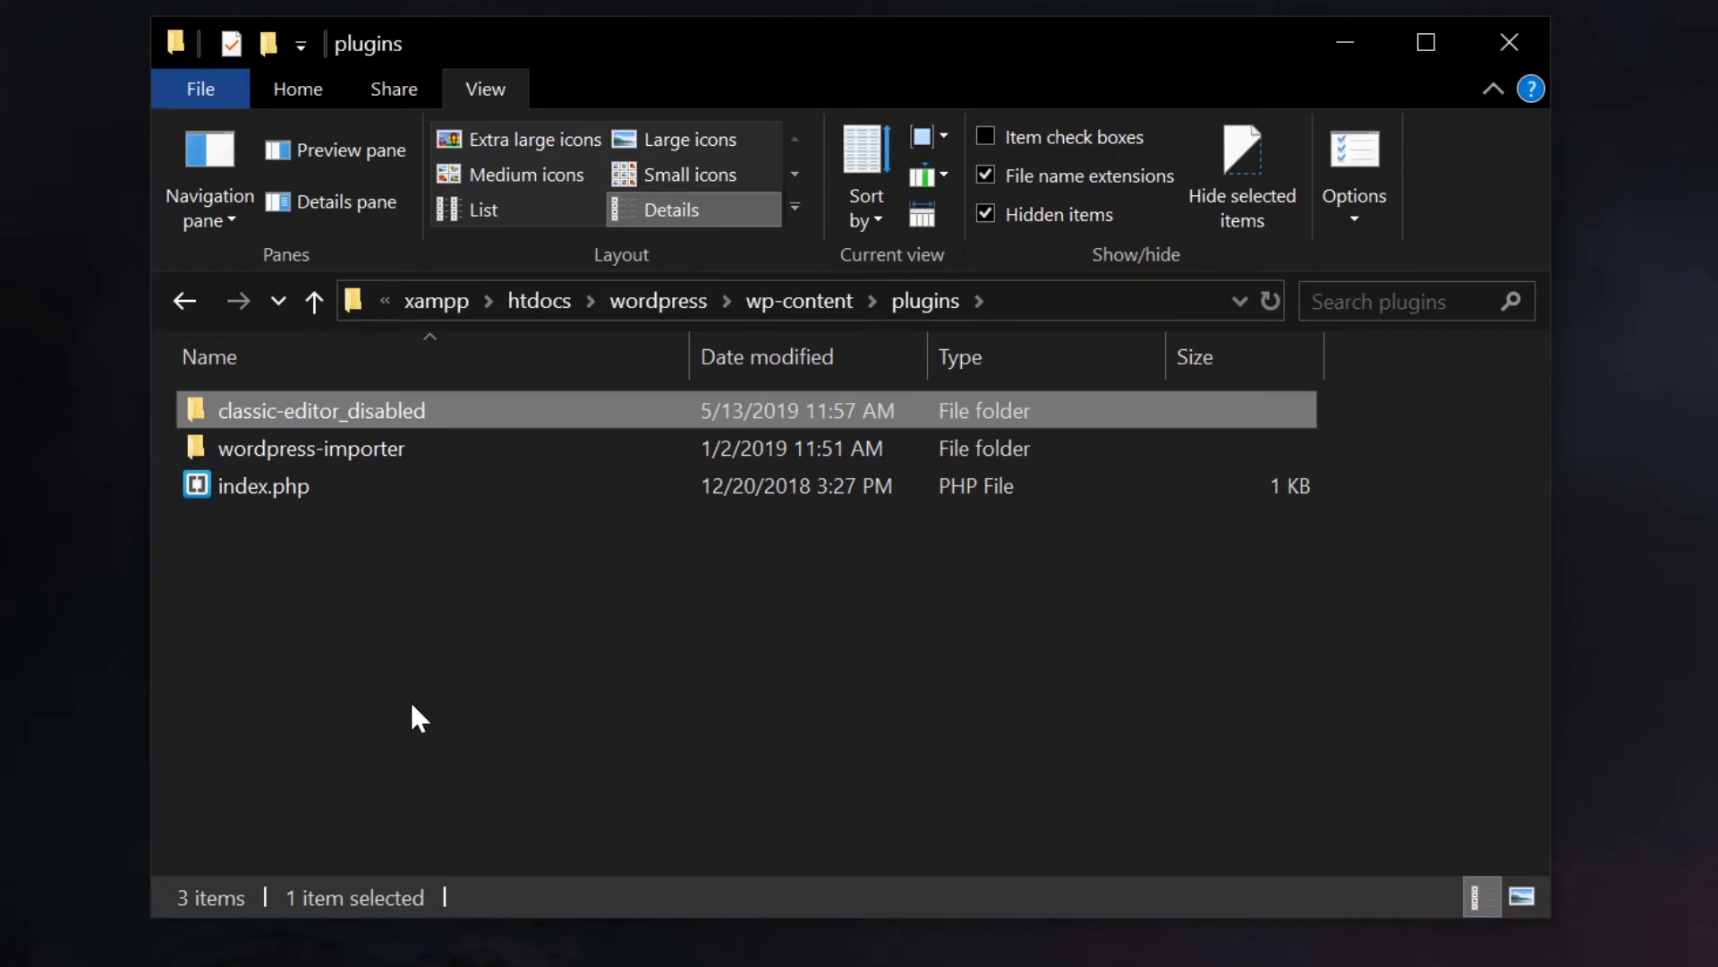
key(BackSpace)
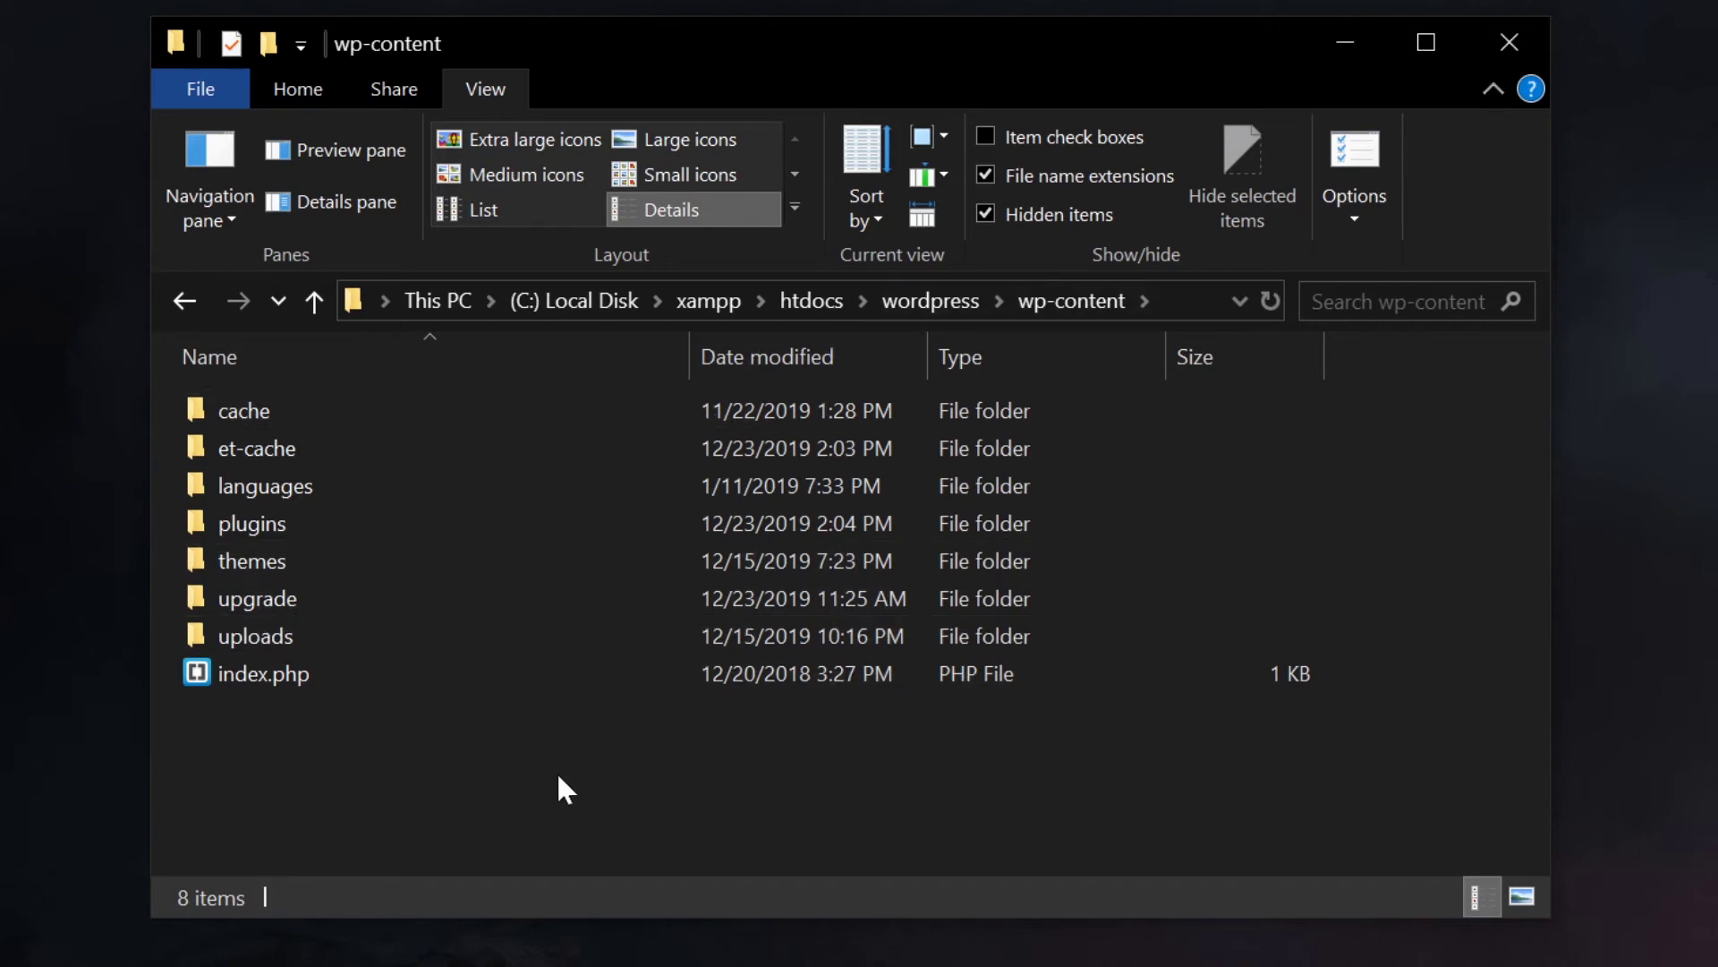
Step: Rename the Divi folder in wp-content\themes to Divi_disabled
double_click(437, 571)
click(255, 410)
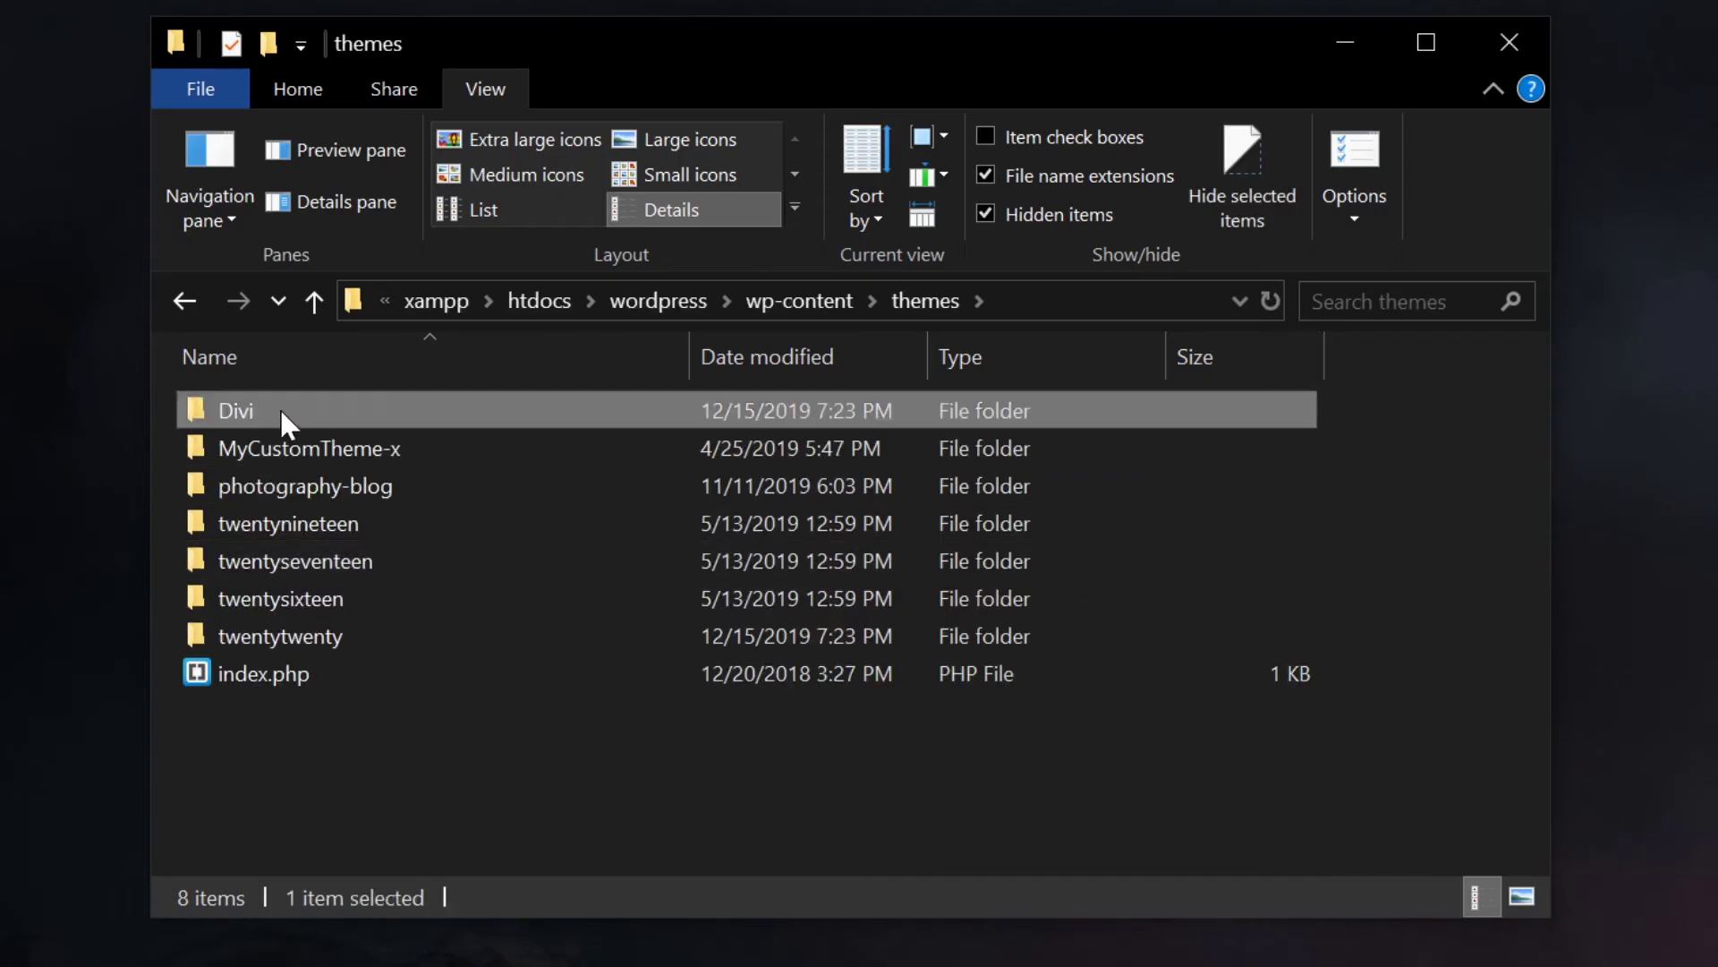
key(F2)
key(End)
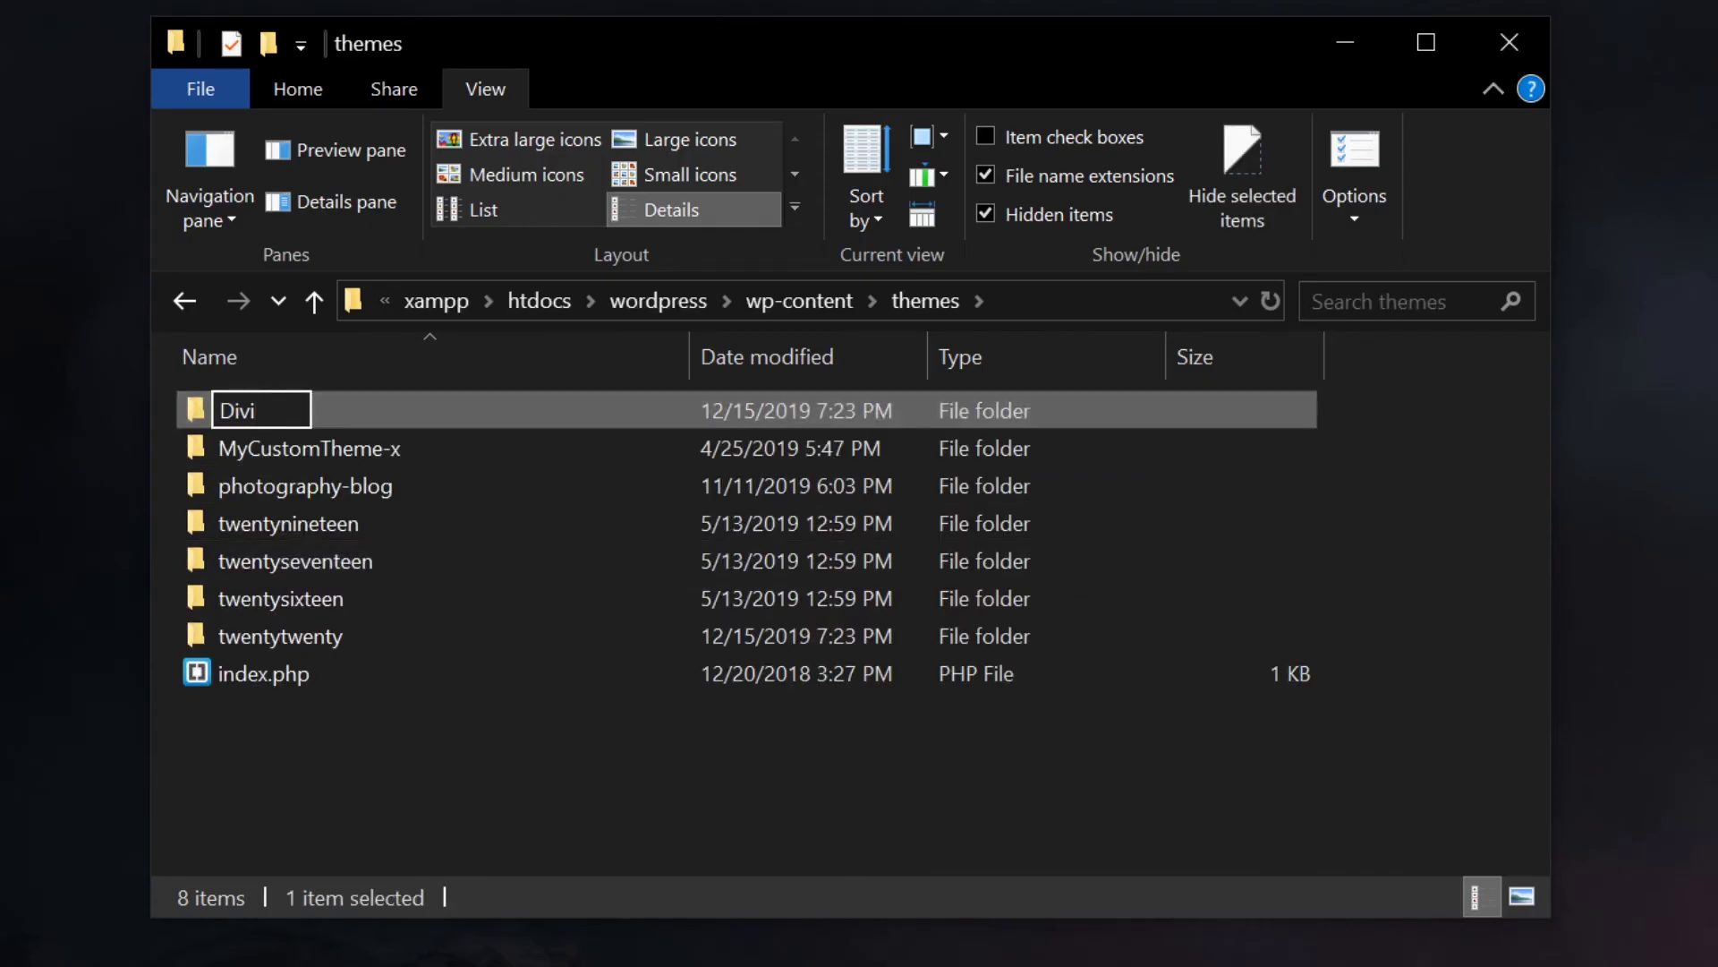
text(_disabled)
key(Return)
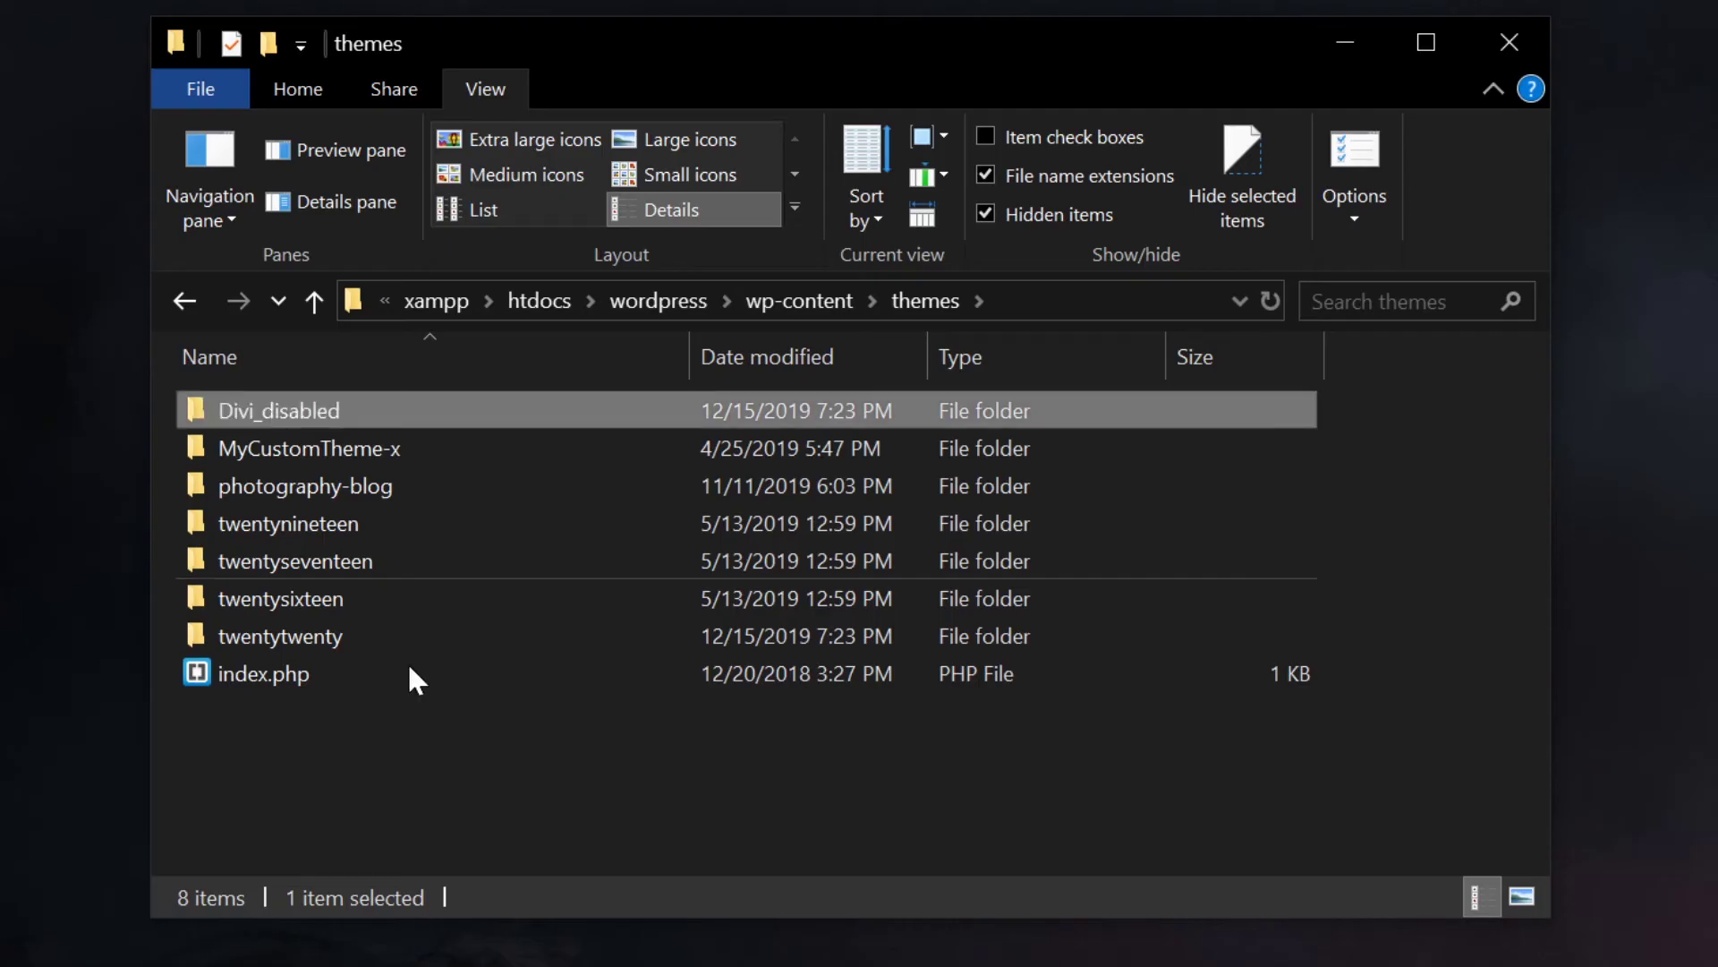
click(531, 832)
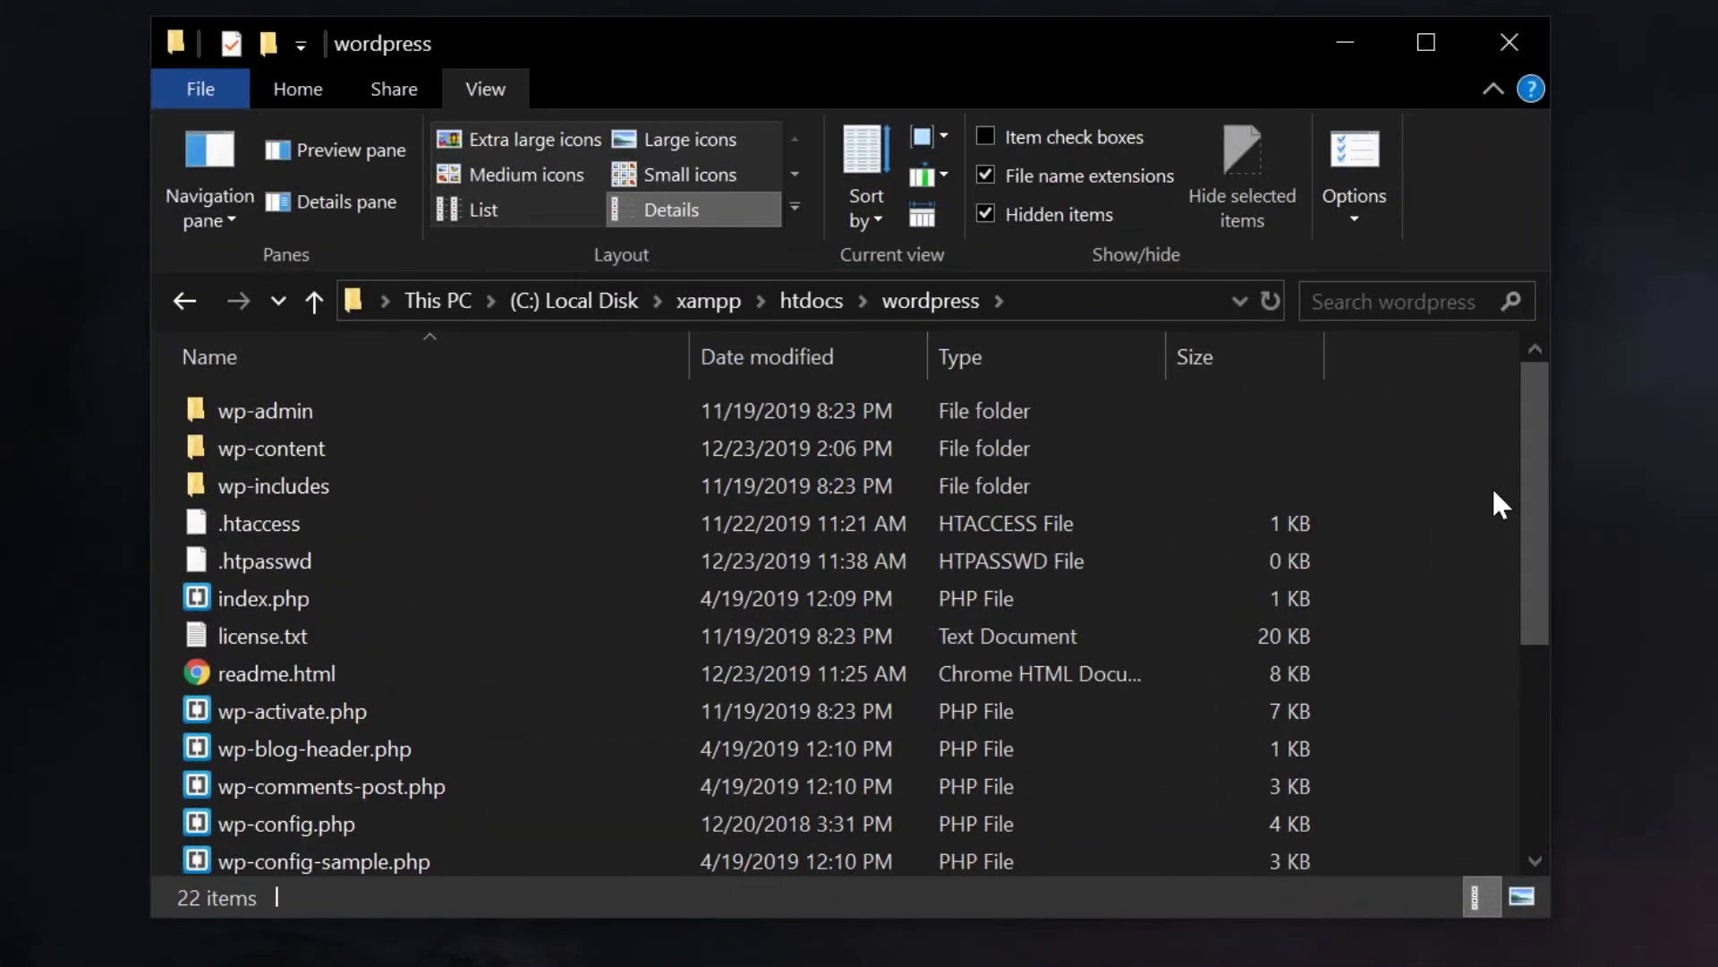
Step: Select the .htaccess file in the wordpress folder
click(605, 522)
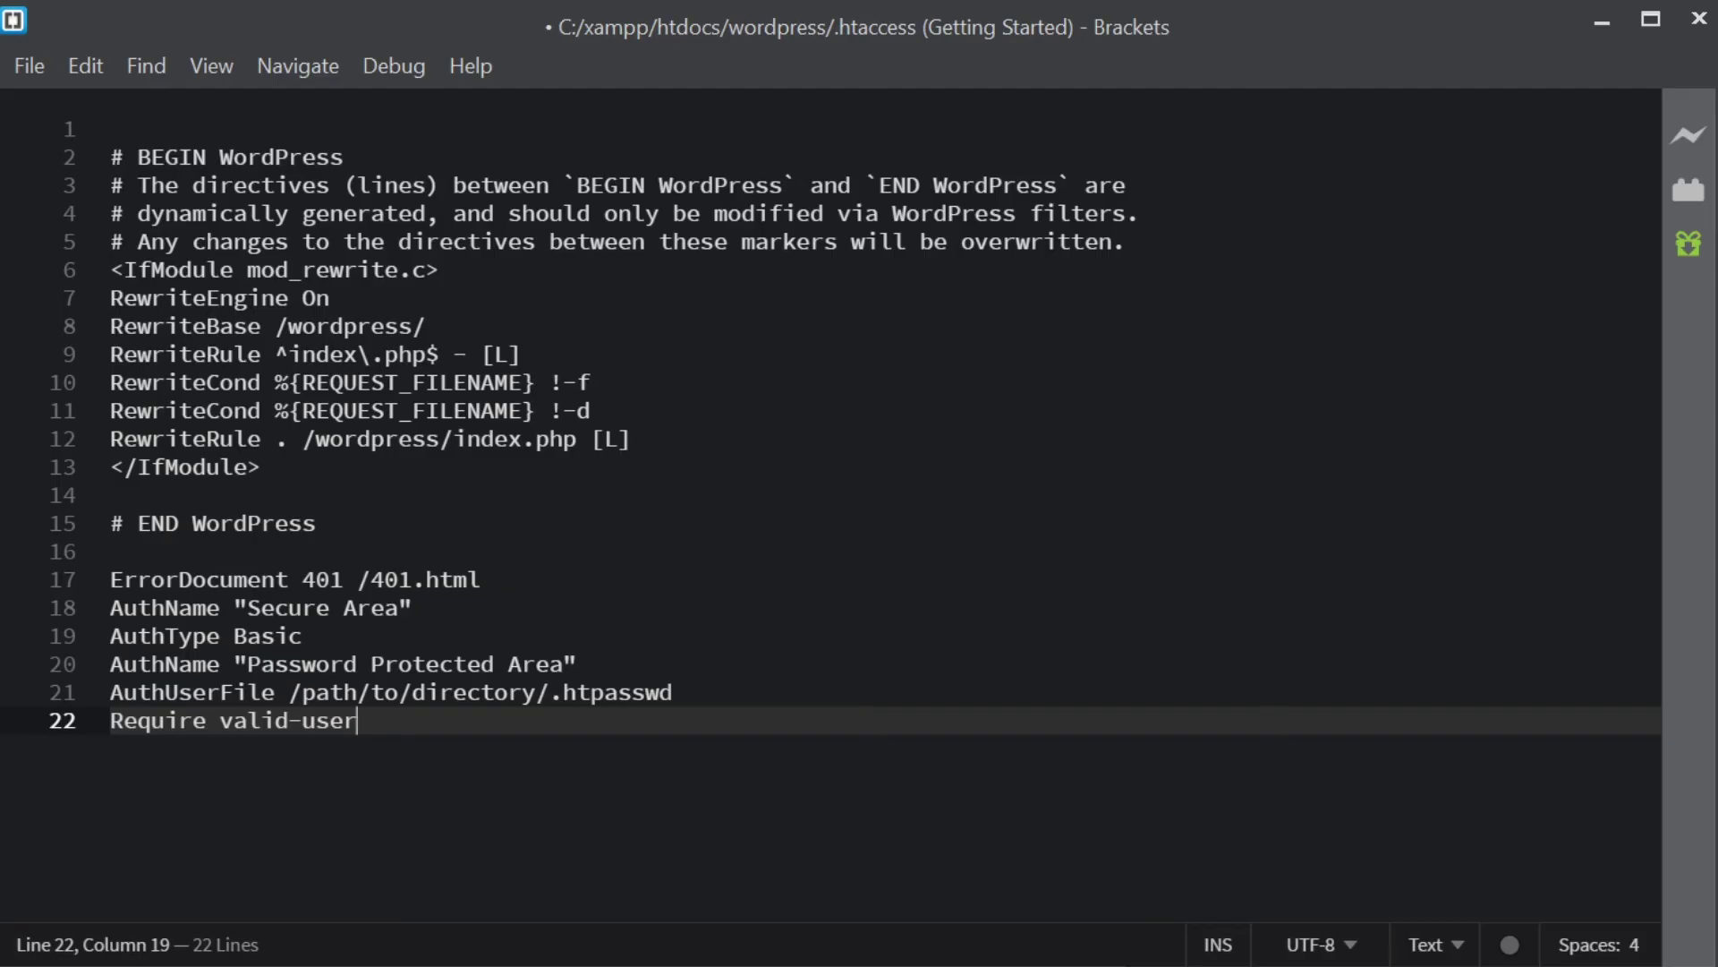
Step: Delete the ErrorDocument and Auth lines after '# END WordPress' in .htaccess
key(shift+Up)
key(shift+Up)
key(shift+Up)
key(shift+Up)
key(shift+Up)
key(shift+Up)
key(shift+Up)
key(Delete)
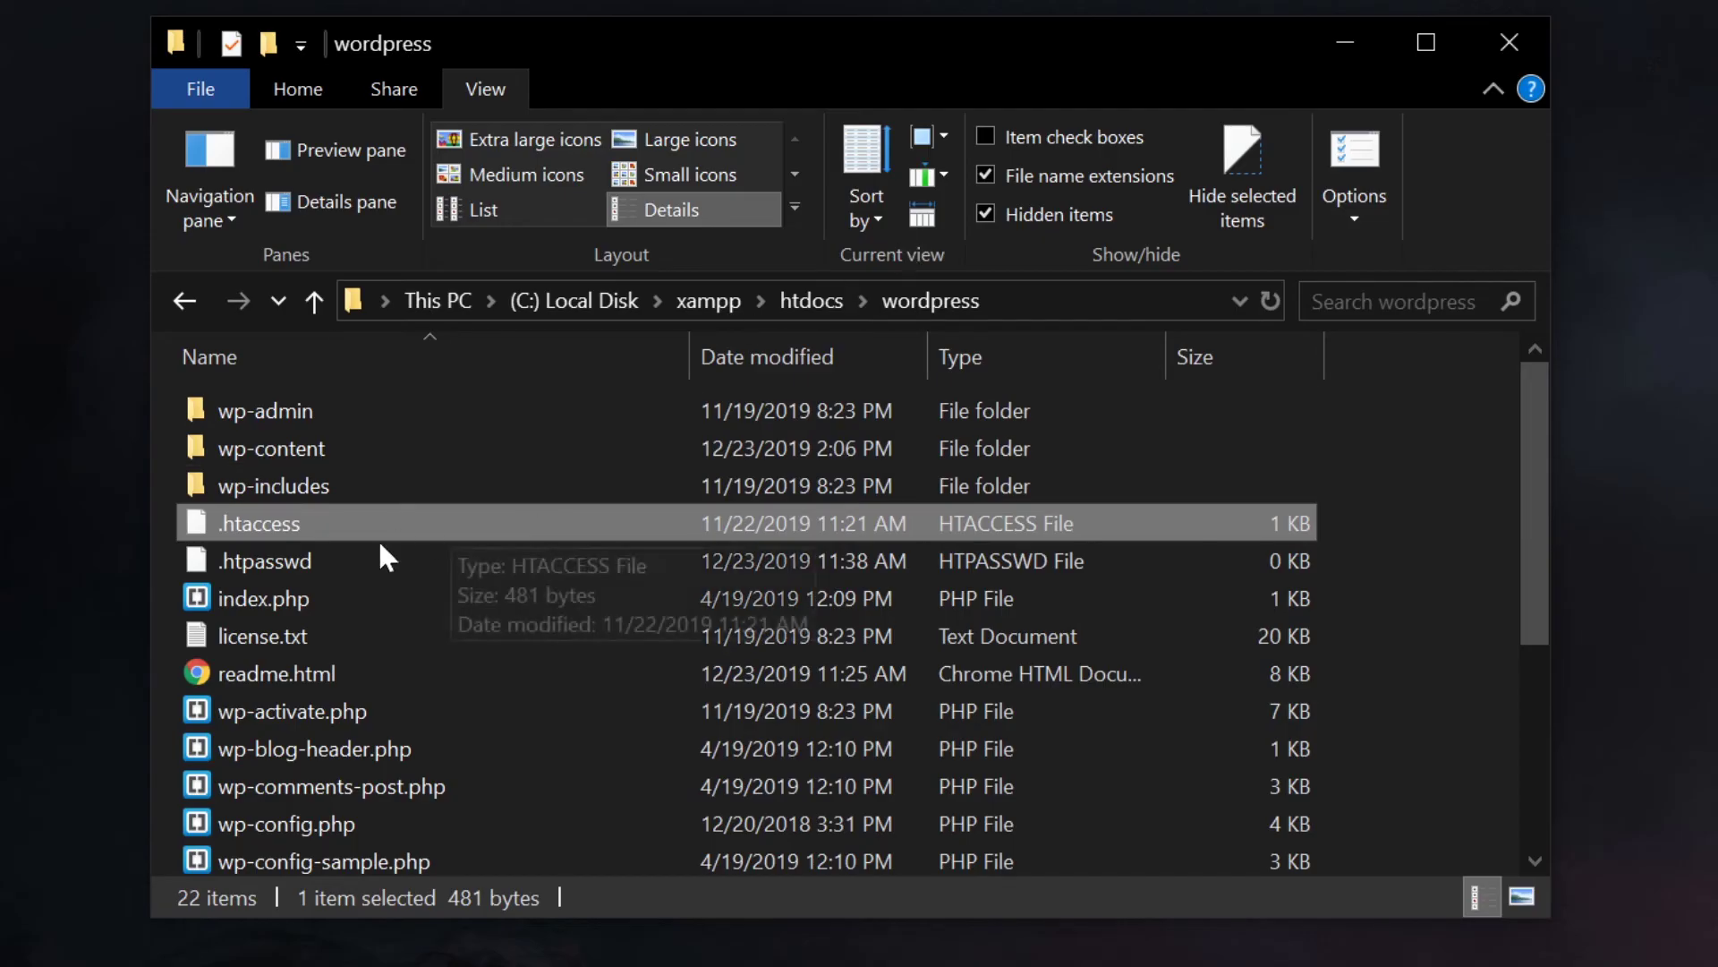
Step: Delete the .htpasswd file from the wordpress folder, leaving 21 items
click(350, 559)
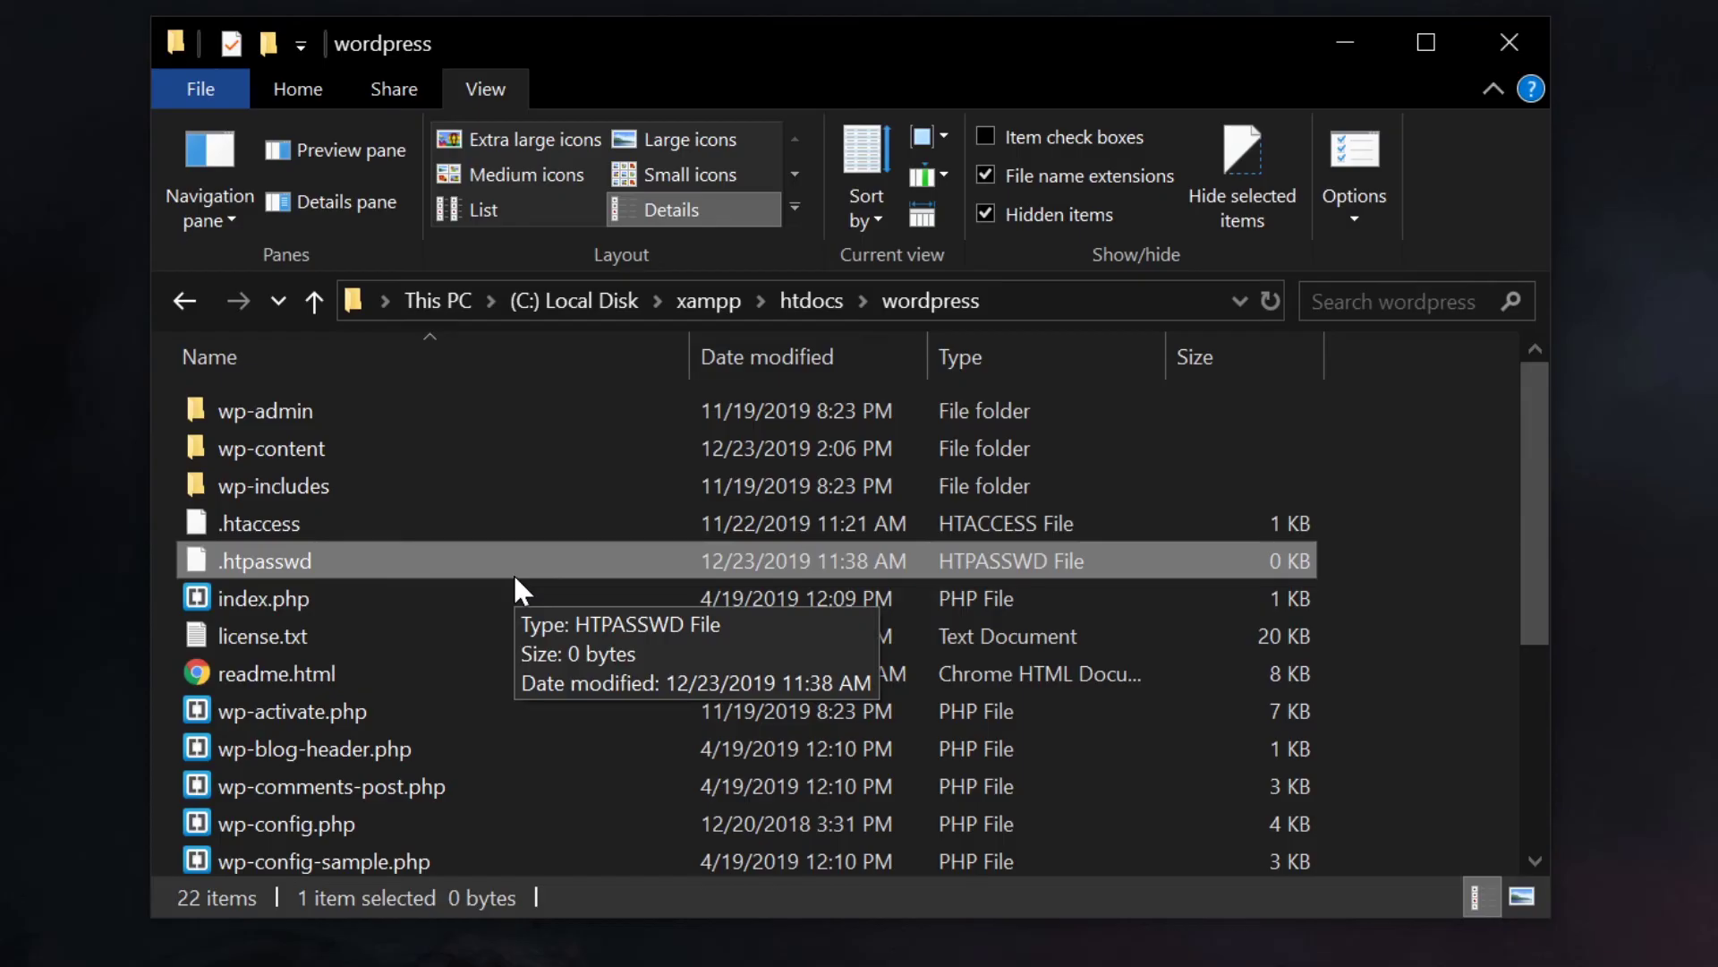
key(Delete)
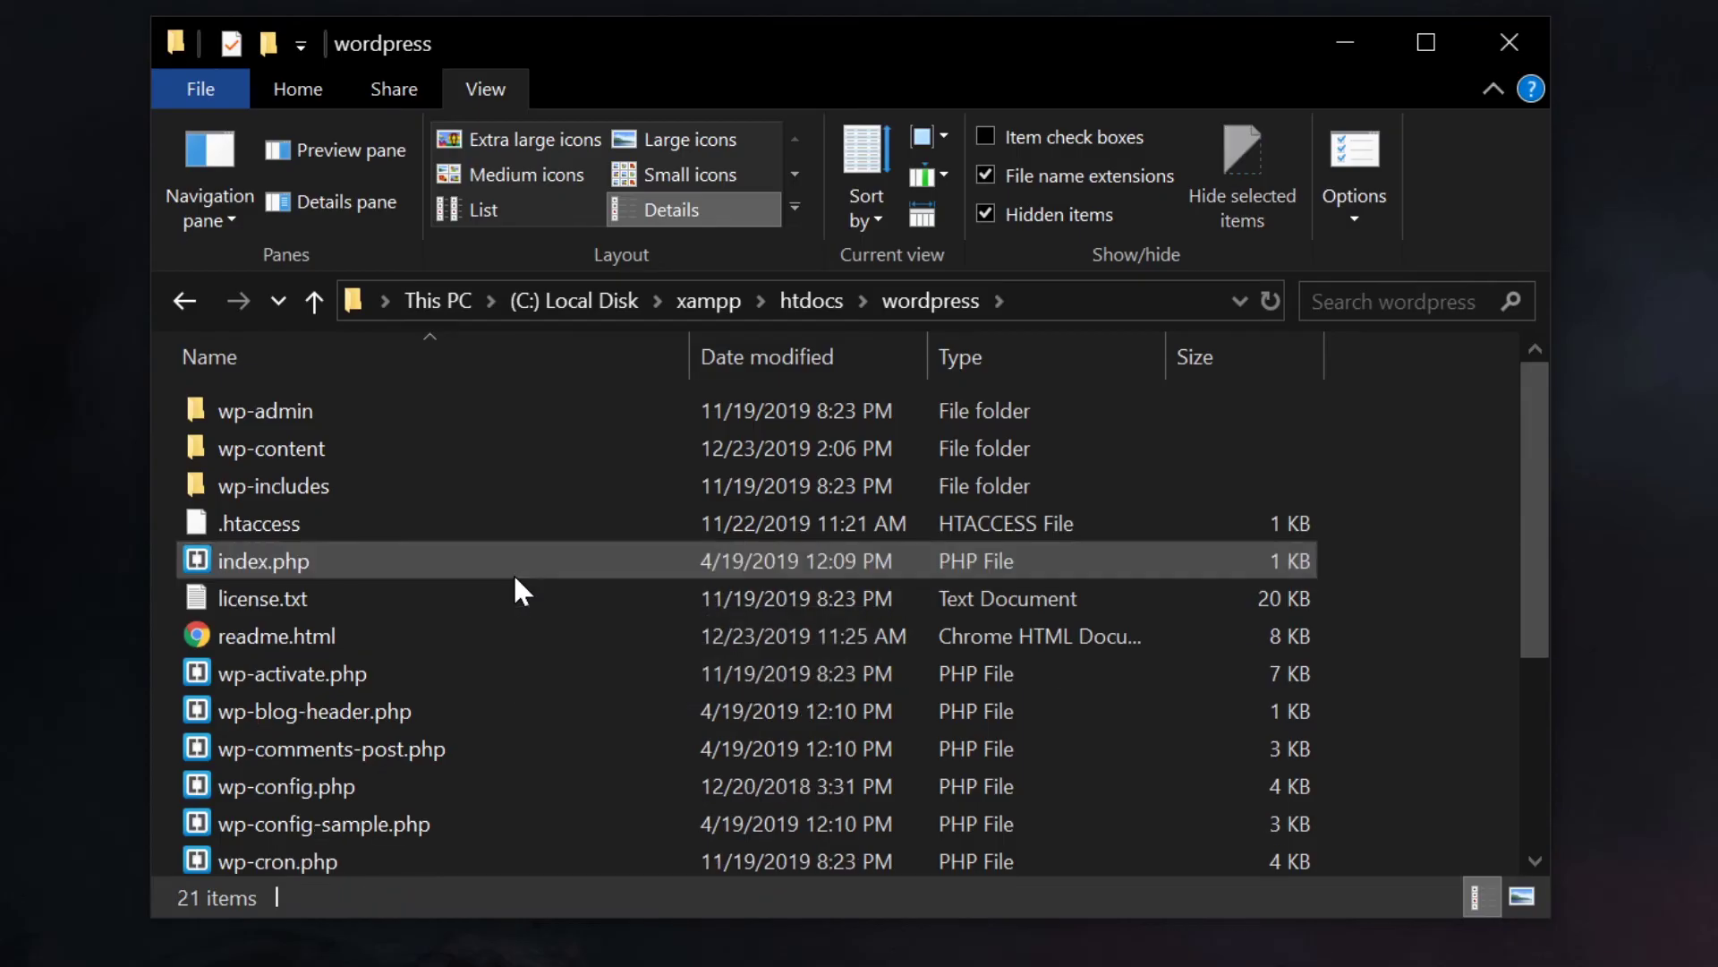